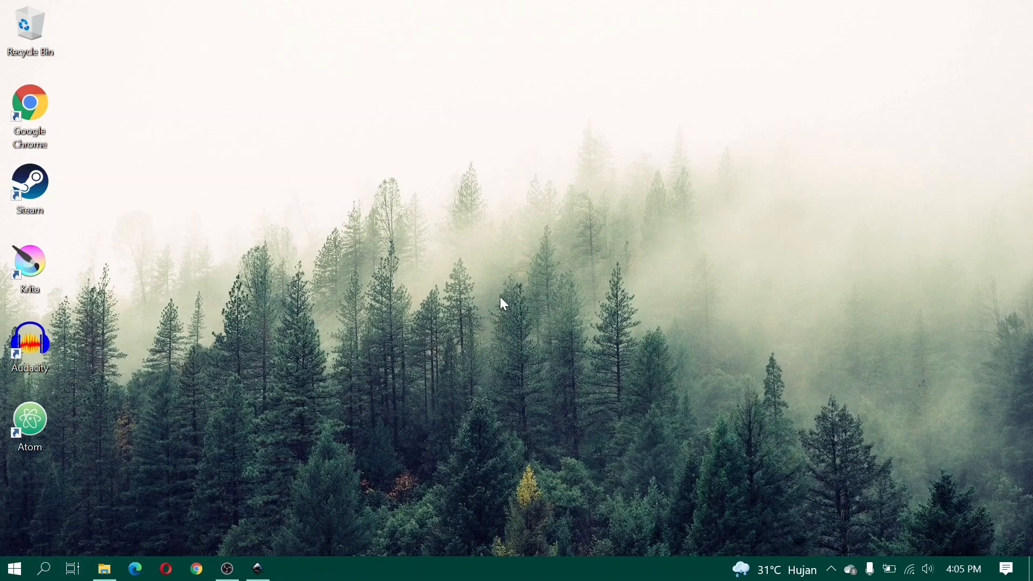
- Switch to Inkscape and draw a rectangle about 780 × 811 px on an empty canvas area
click(257, 572)
scroll(312, 408, left, 8)
scroll(352, 389, left, 20)
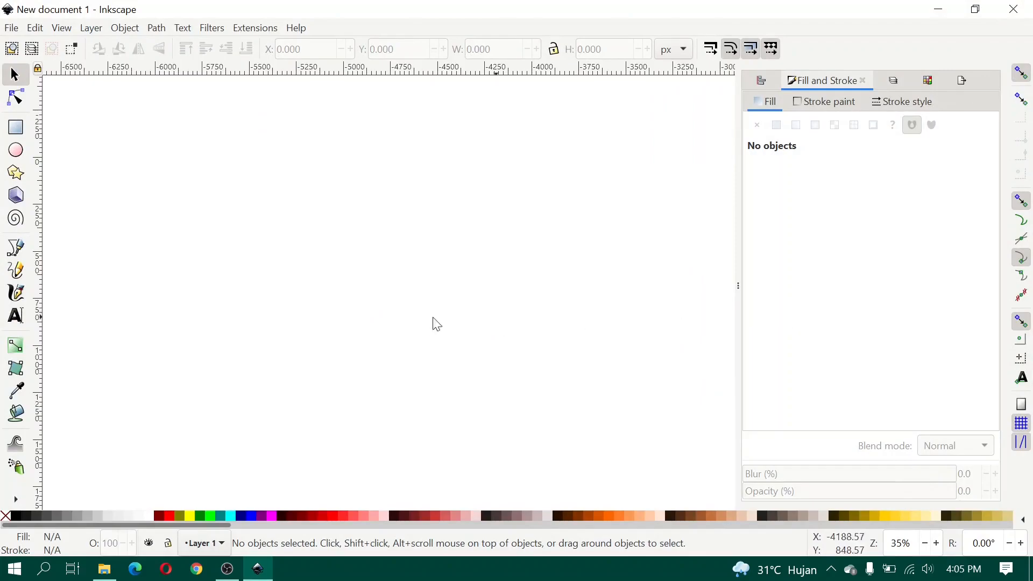
scroll(429, 311, left, 7)
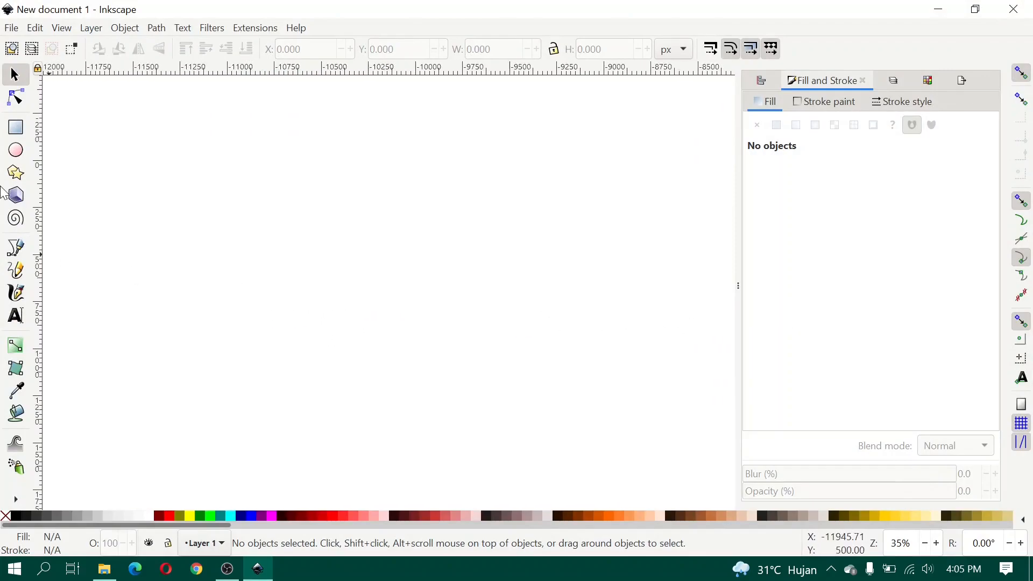
click(16, 127)
drag(206, 241, 354, 395)
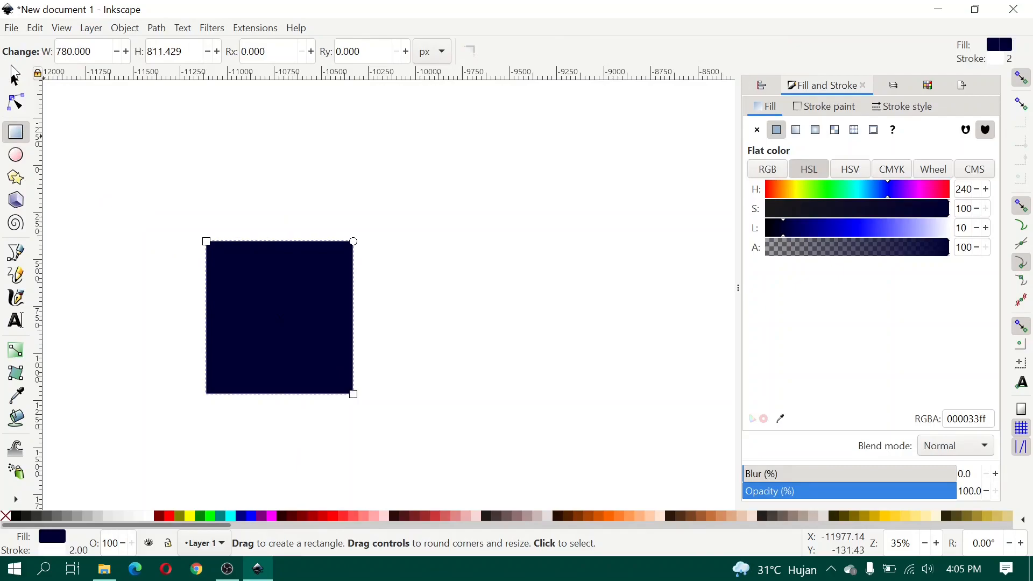
- Resize the rectangle to a 2000 × 2000 px square
click(16, 81)
double_click(506, 50)
text(2000)
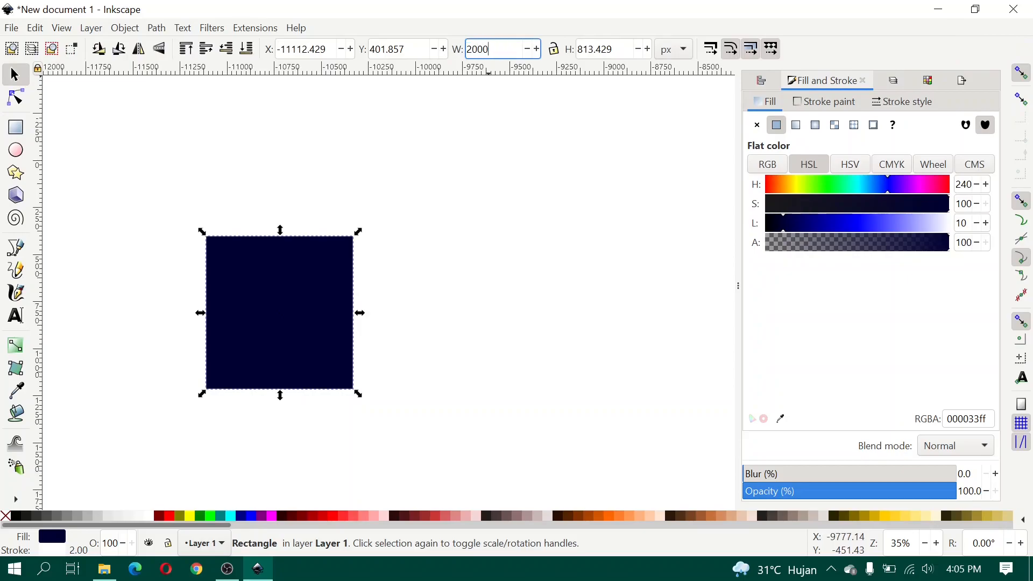
key(Tab)
text(2000)
key(Return)
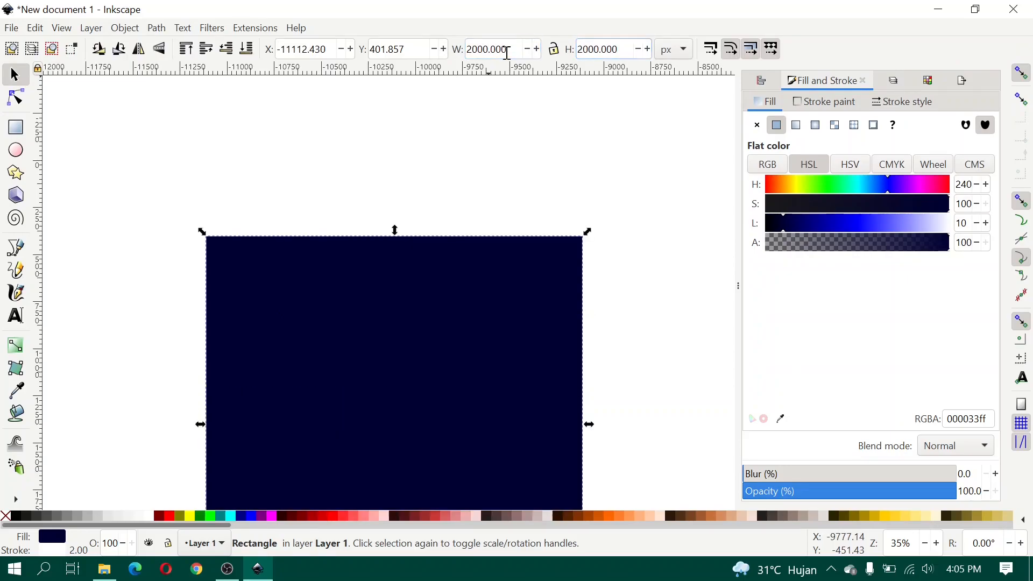
drag(347, 264, 354, 145)
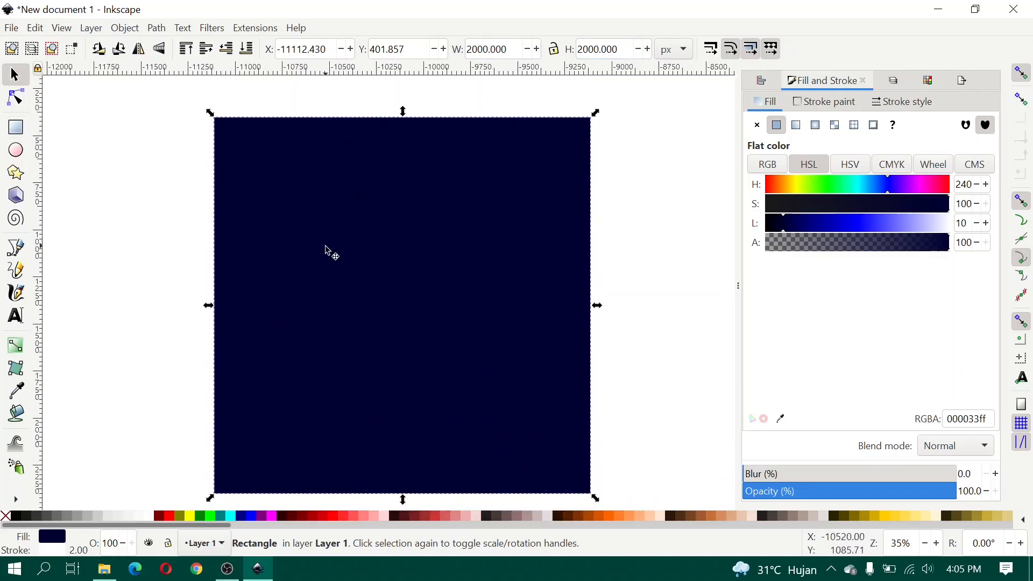
scroll(330, 256, down, 1)
drag(326, 279, 348, 275)
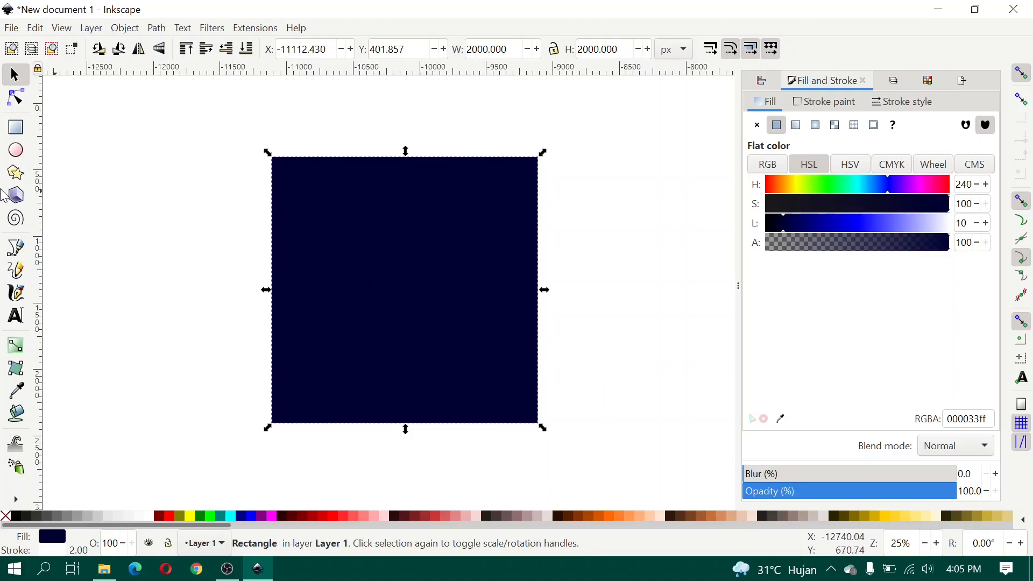
- Set the square's fill to a very dark navy blue with lightness 10, RGBA 000034ff
click(251, 516)
click(246, 517)
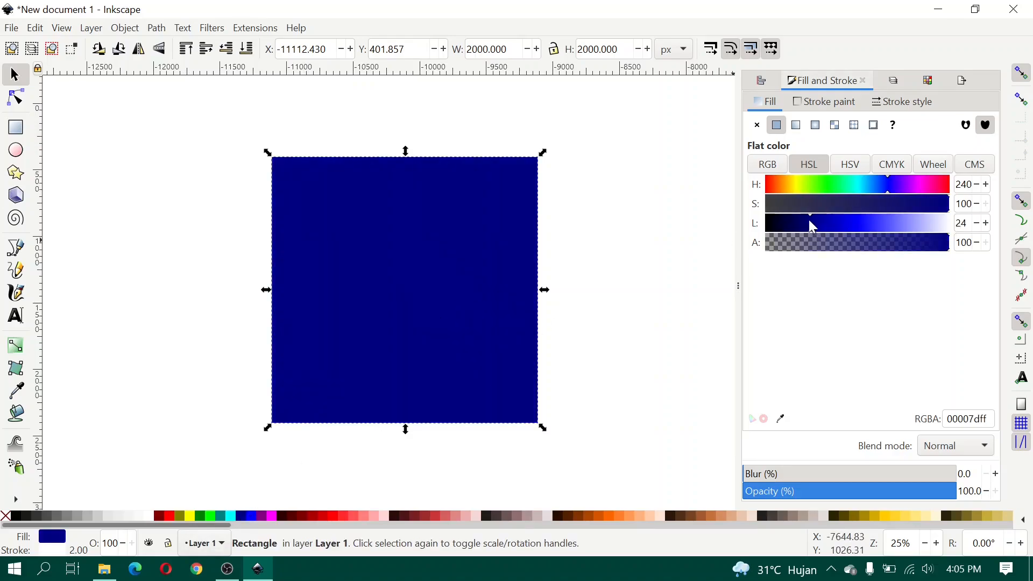
drag(794, 224, 784, 224)
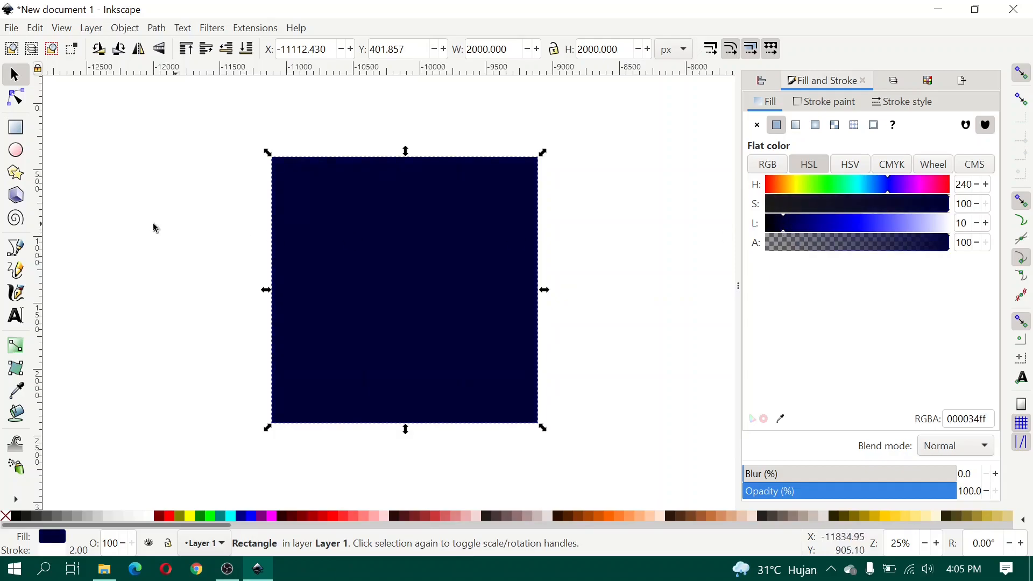
- Add the text "BEST" on the empty canvas just above the square's upper-left corner
click(17, 315)
drag(223, 217, 183, 325)
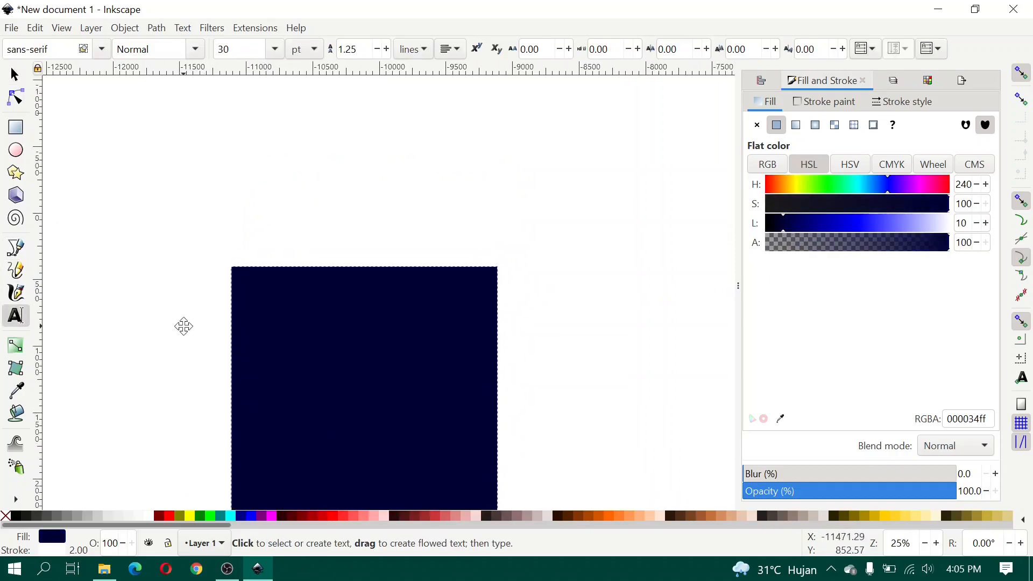
scroll(233, 249, up, 8)
drag(264, 352, 186, 268)
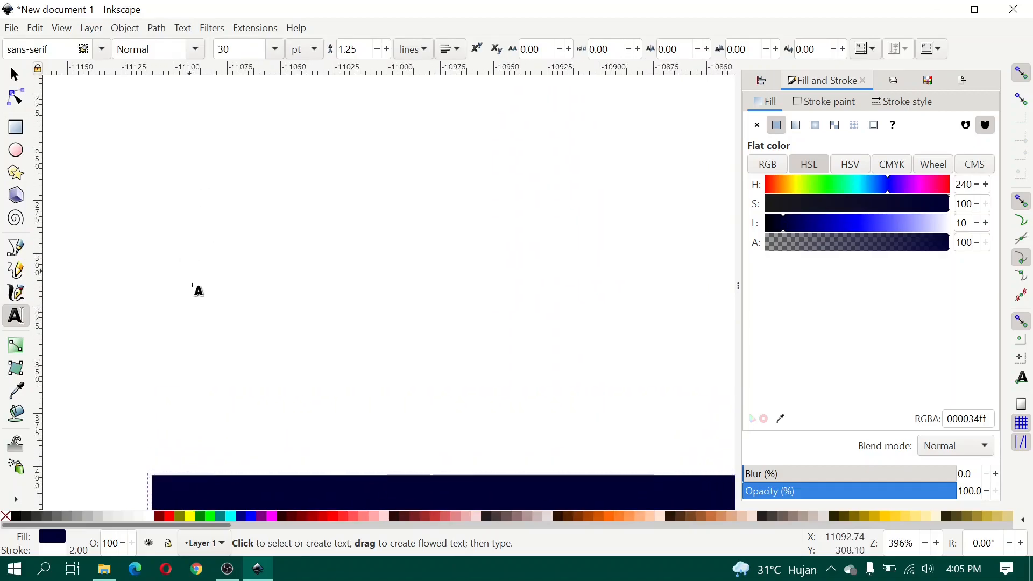
click(193, 295)
text(BEST)
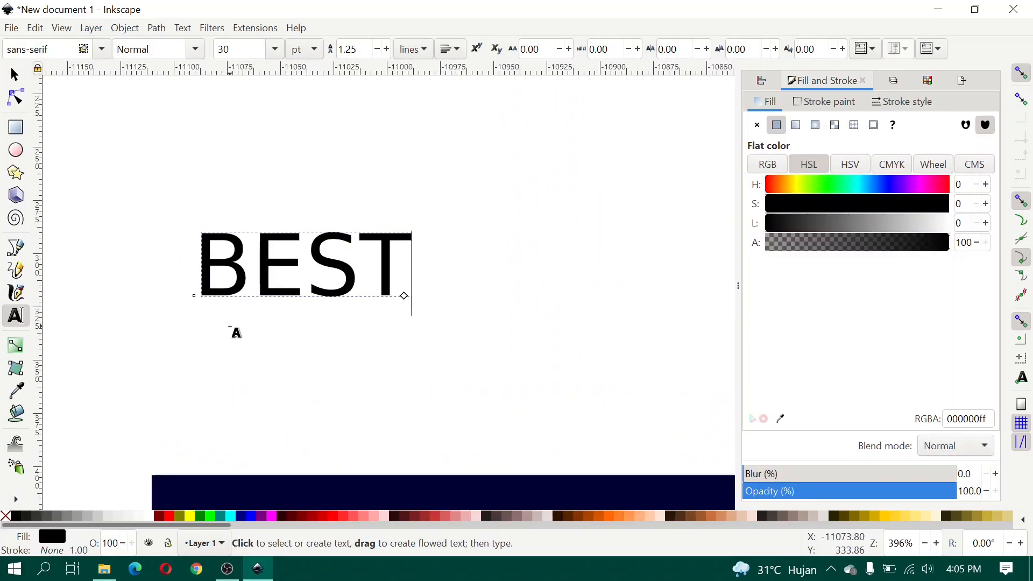
- Set the BEST text to the Montserrat font in the Heavy style
key(ctrl+a)
triple_click(39, 50)
text(Mont)
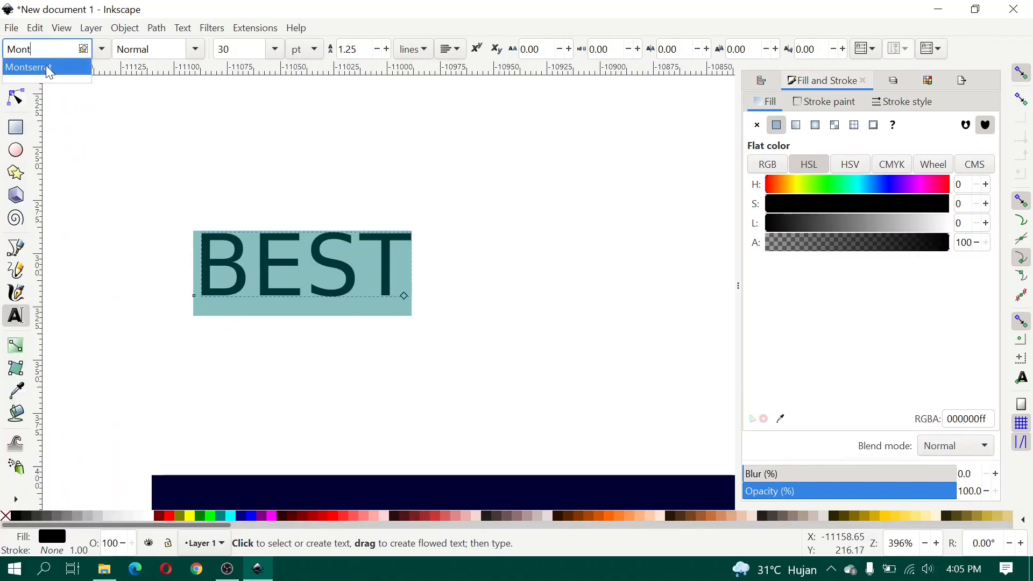
click(46, 68)
click(196, 50)
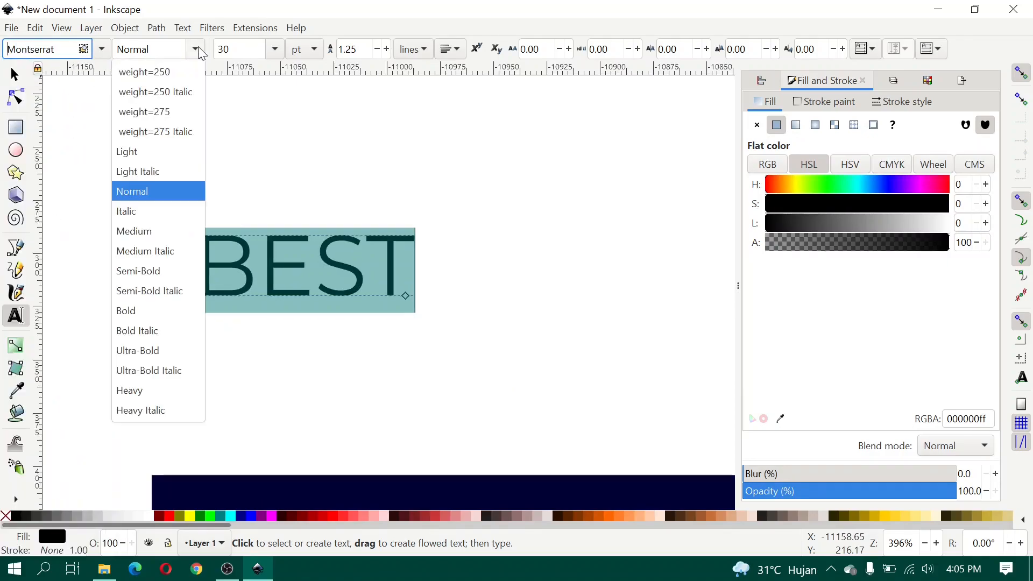
click(153, 391)
click(16, 74)
- Fill the BEST text with a golden yellow swatch colour
key(ctrl+shift+w)
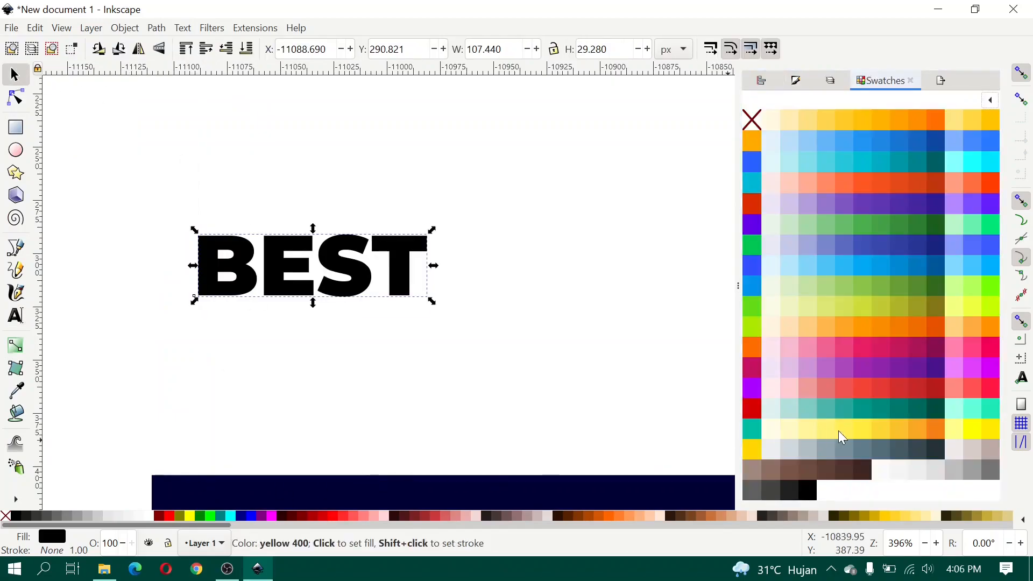
click(885, 439)
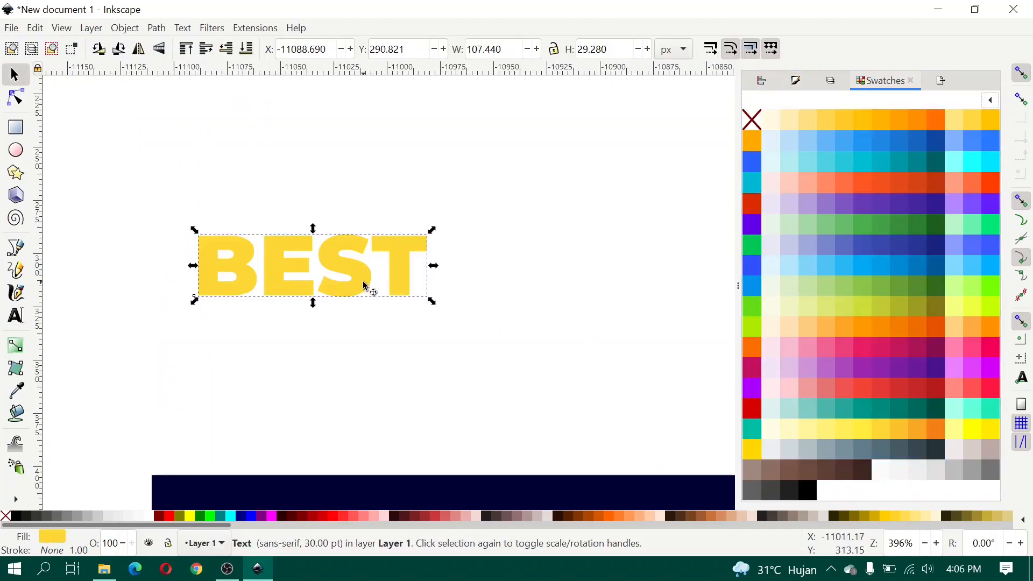
scroll(312, 288, down, 2)
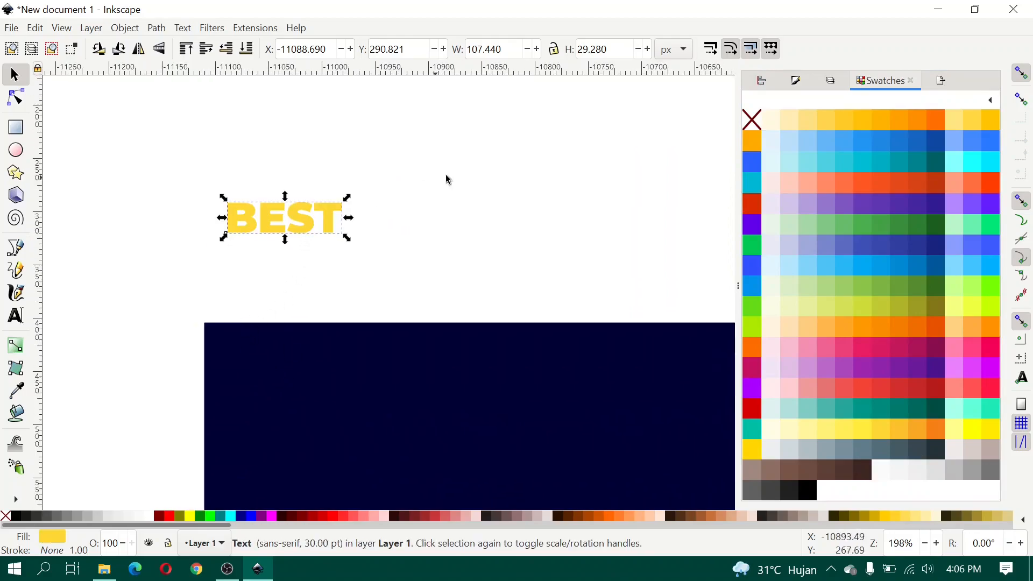
- Lock the BEST text's aspect ratio and set its width to 1500 px
click(553, 49)
click(485, 50)
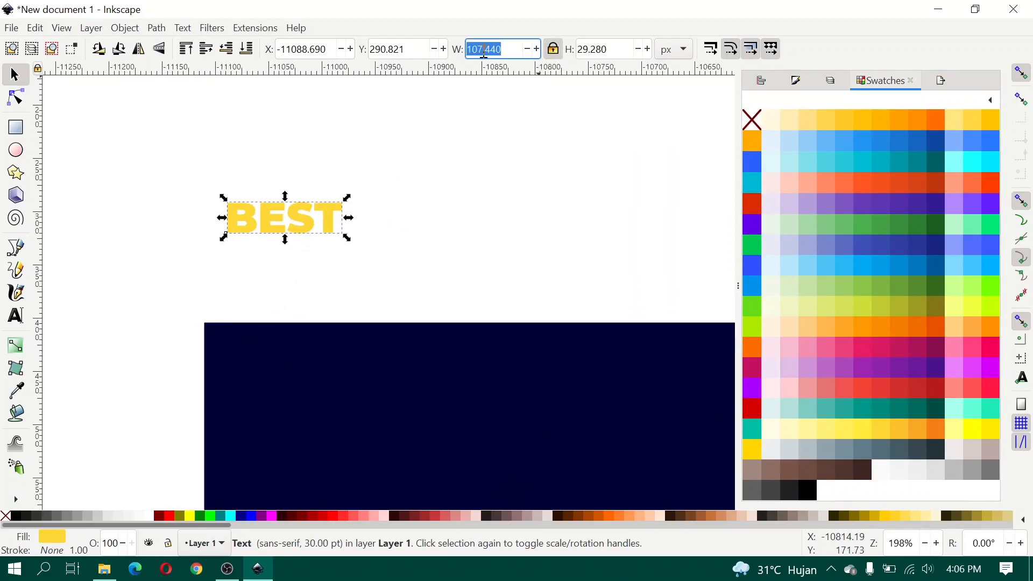
text(1500)
key(Return)
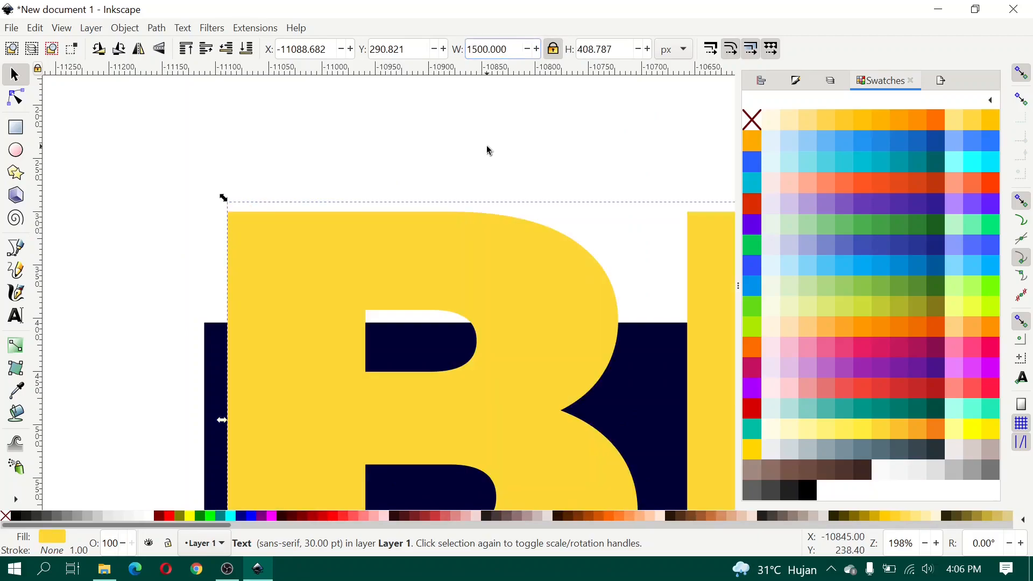
scroll(339, 369, down, 2)
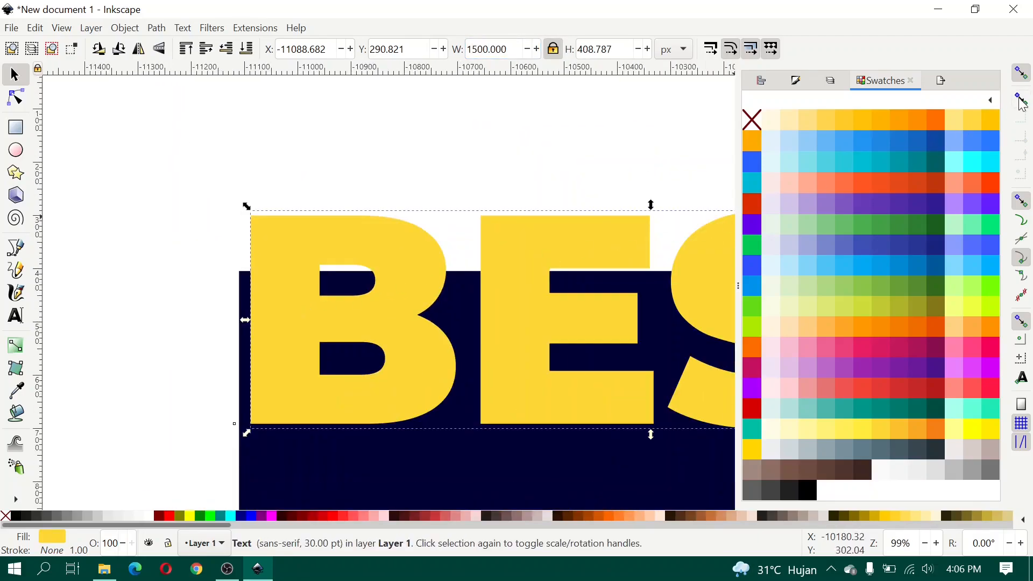
- Enable snapping to bounding box corners and snap the BEST text to the square's upper-left corner
click(1025, 97)
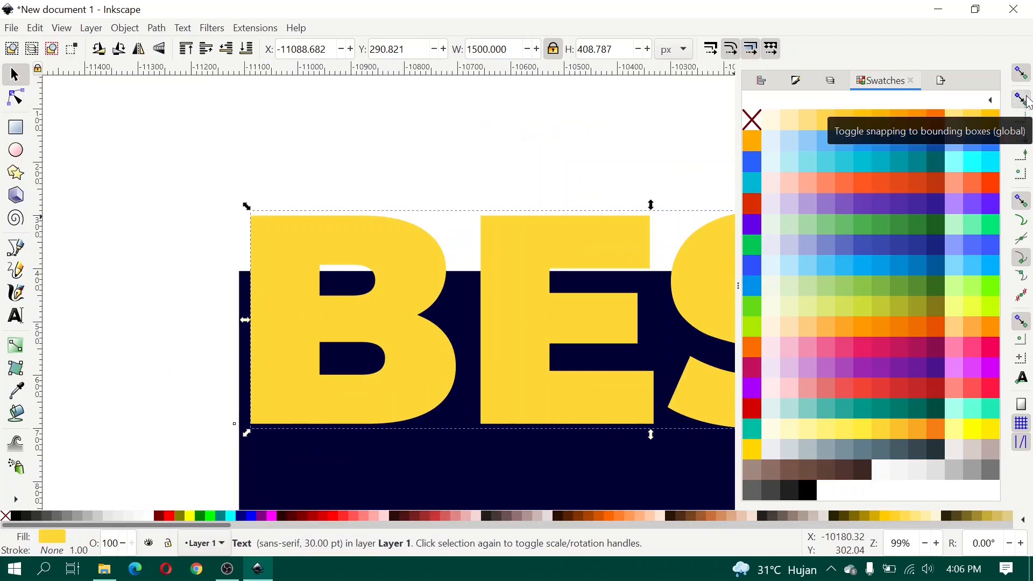
click(1019, 142)
drag(357, 377, 295, 324)
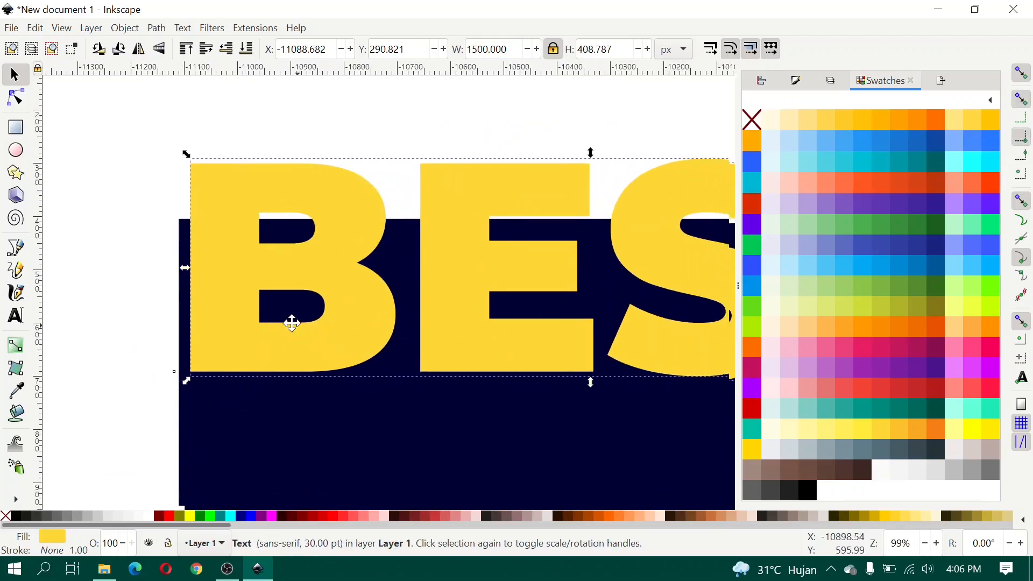
scroll(223, 288, down, 2)
drag(262, 261, 265, 291)
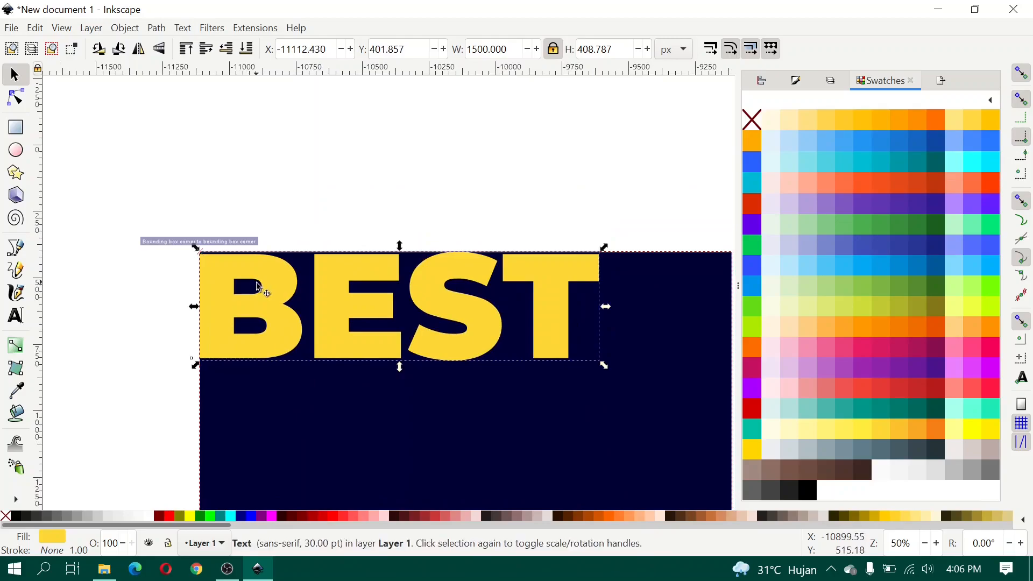
- Duplicate the BEST text, rotate the copy 90° clockwise and snap it into the square's upper-right corner
scroll(266, 291, down, 1)
scroll(280, 295, up, 1)
right_click(294, 261)
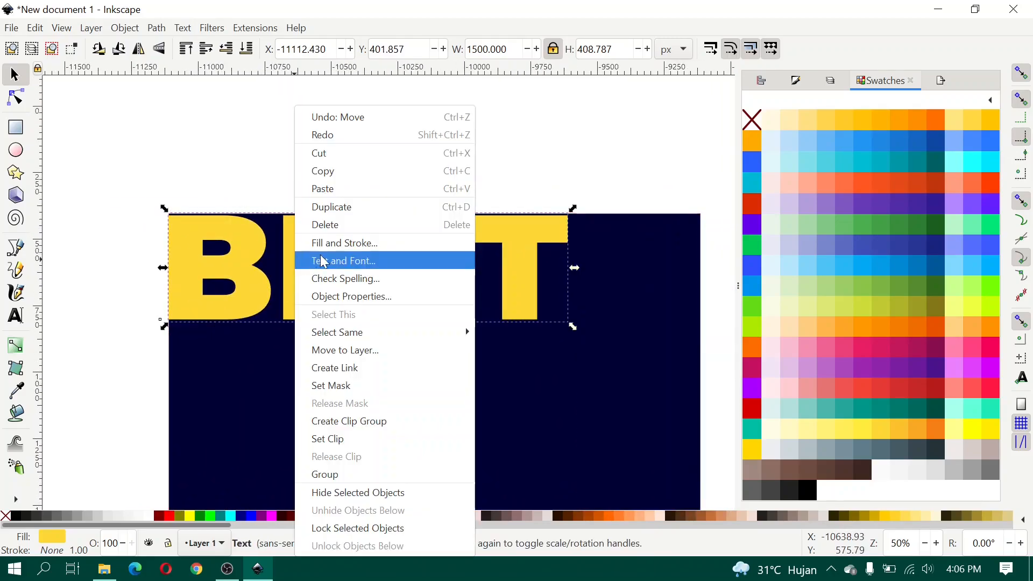
key(Escape)
scroll(302, 242, down, 1)
key(ctrl+d)
drag(300, 242, 353, 353)
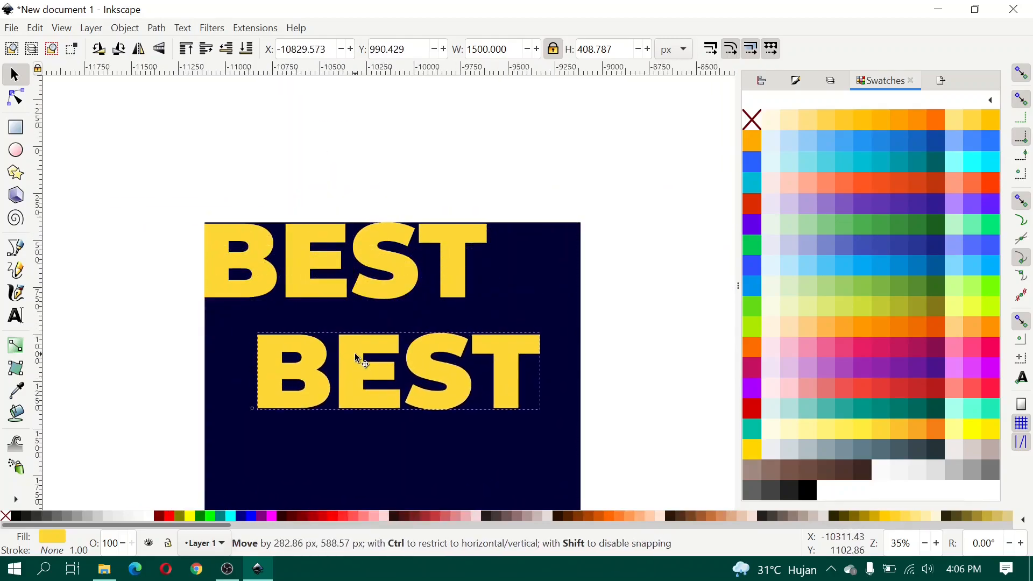
click(119, 48)
drag(408, 245, 547, 238)
scroll(474, 243, down, 2)
scroll(481, 233, up, 1)
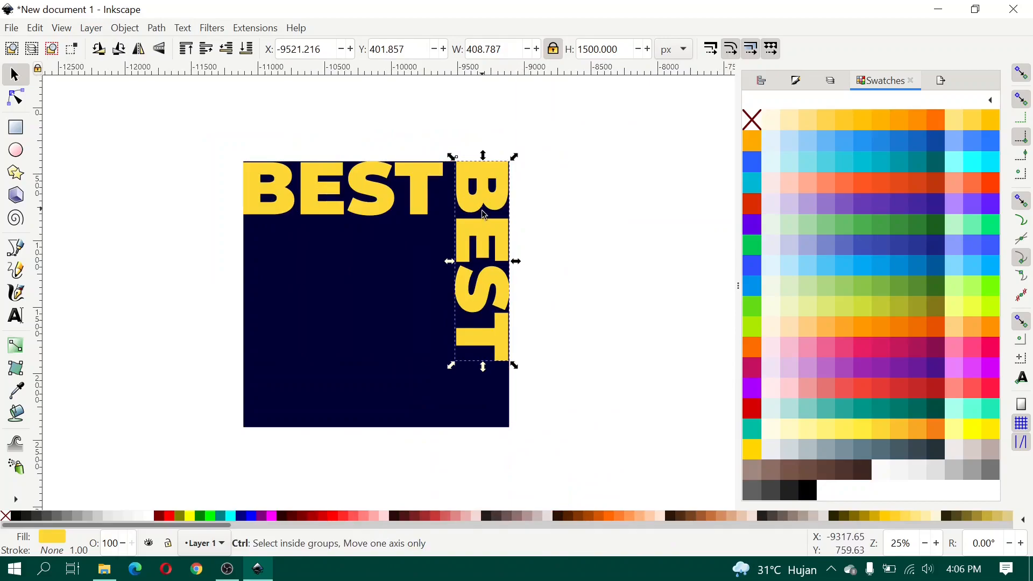
- Duplicate the vertical BEST text, rotate the copy 90° clockwise and snap it into the square's lower-right corner
scroll(481, 213, up, 1)
right_click(486, 210)
click(522, 206)
drag(493, 322, 508, 271)
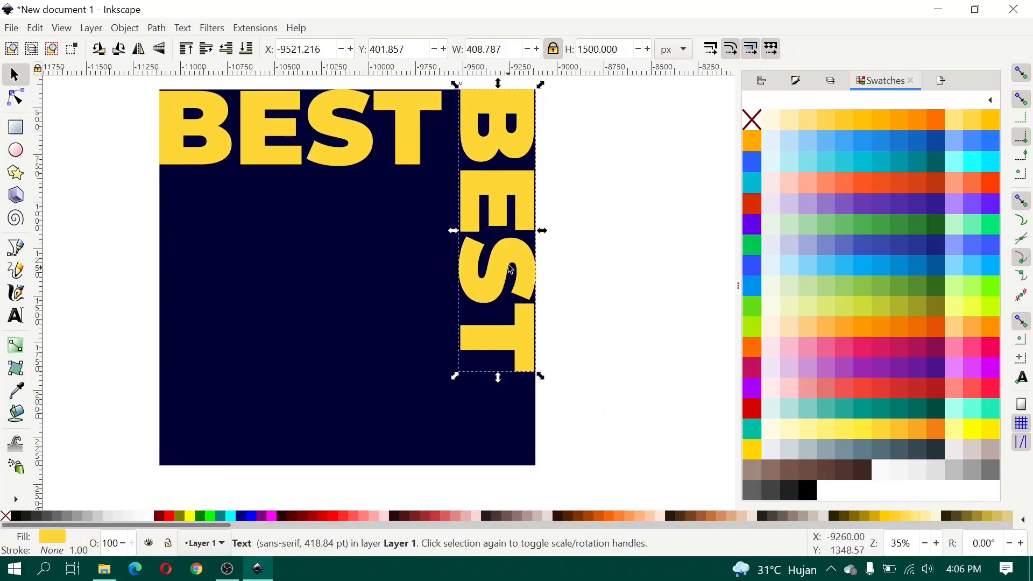
click(119, 50)
drag(637, 250, 534, 448)
- Duplicate the upside-down BEST text, rotate the copy 90° clockwise and snap it into the square's lower-left corner
right_click(330, 412)
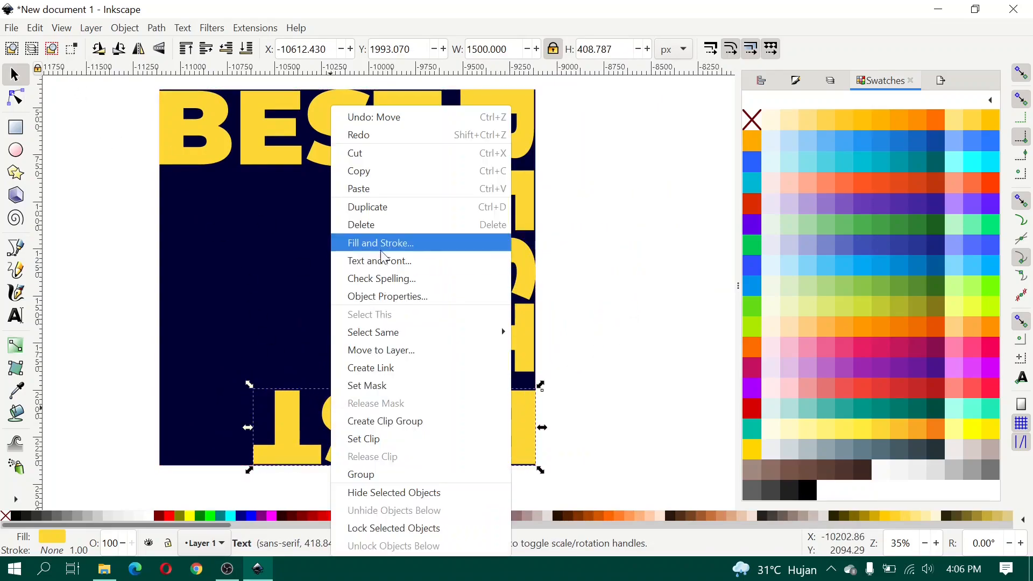
click(393, 206)
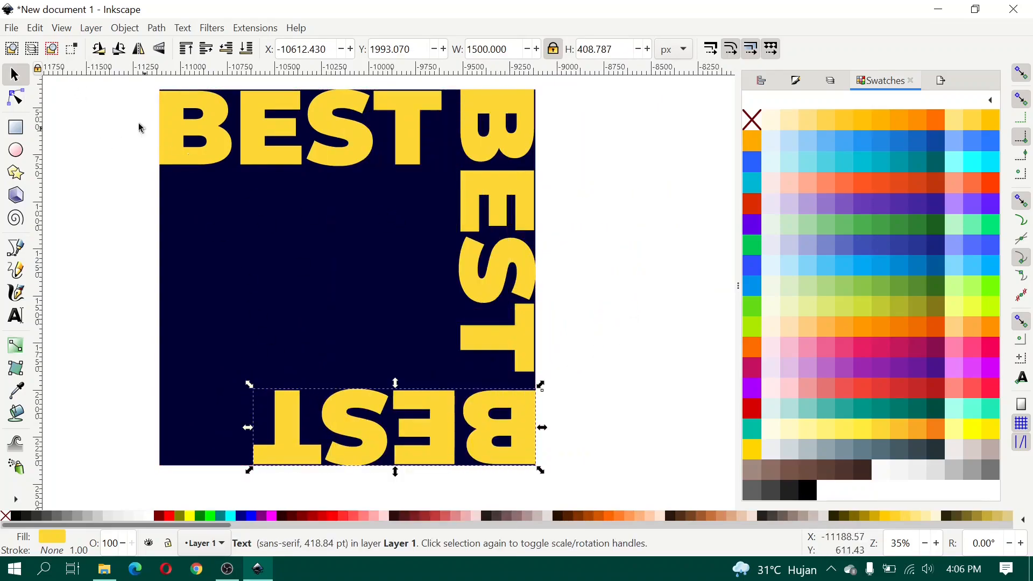
click(120, 50)
drag(393, 494, 188, 378)
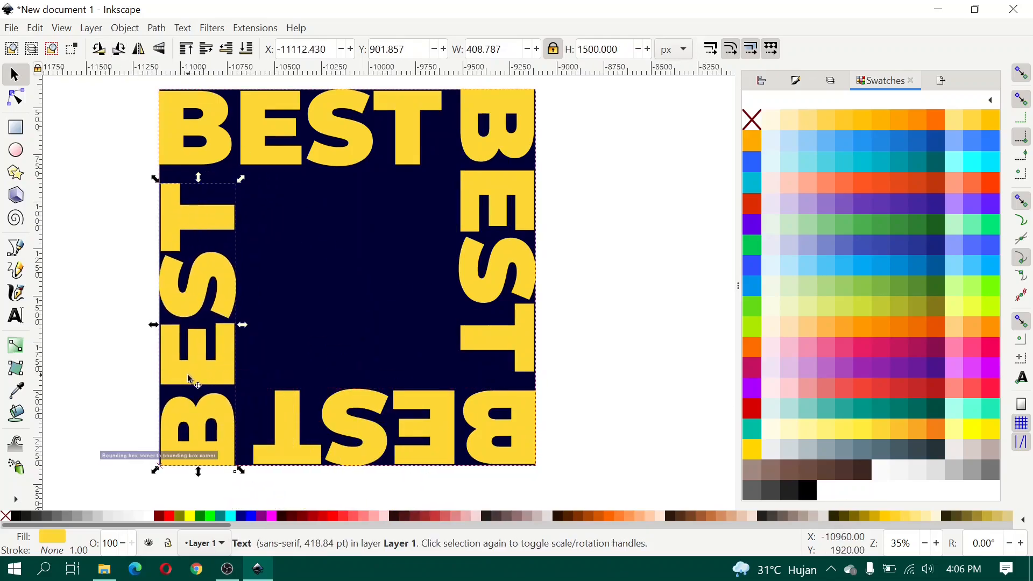
- Move the navy square out from behind the texts to the empty canvas on their right
middle_click(247, 339)
scroll(273, 336, down, 1)
click(294, 334)
drag(299, 333, 671, 314)
- Convert all four BEST texts to paths
drag(134, 146, 460, 443)
click(157, 29)
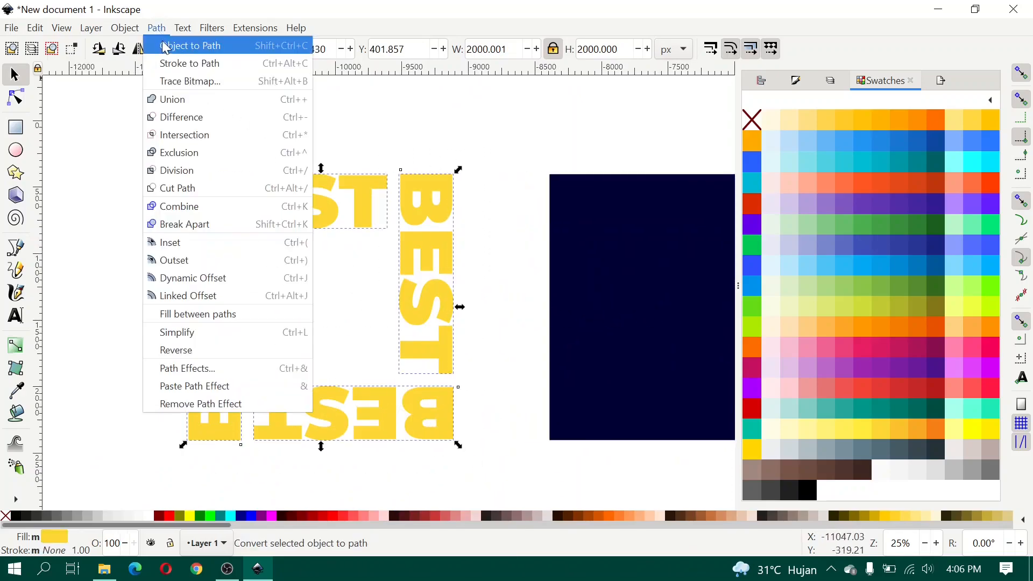
click(167, 47)
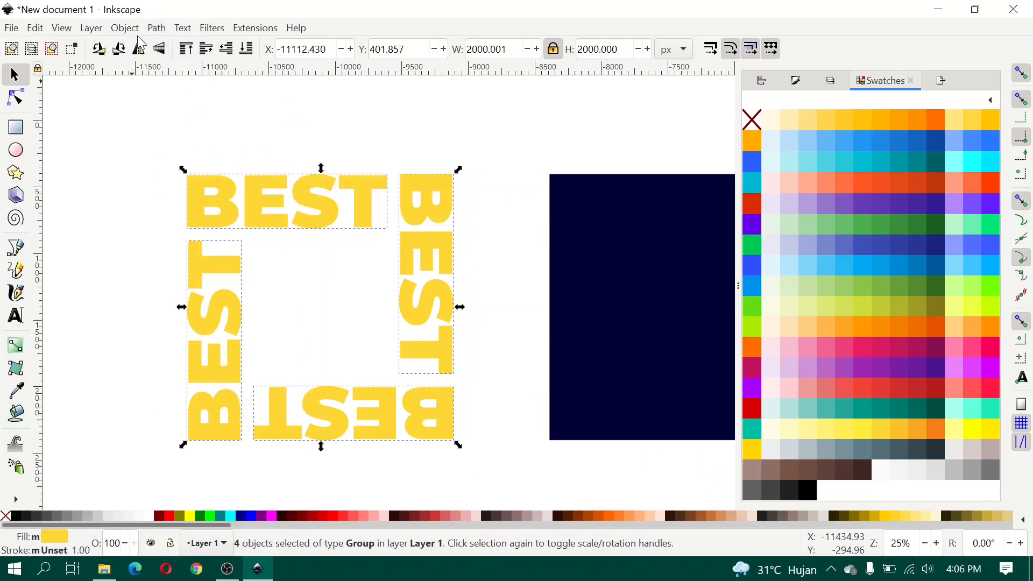
- Ungroup the converted BEST letters and merge them into one path with Union
click(125, 28)
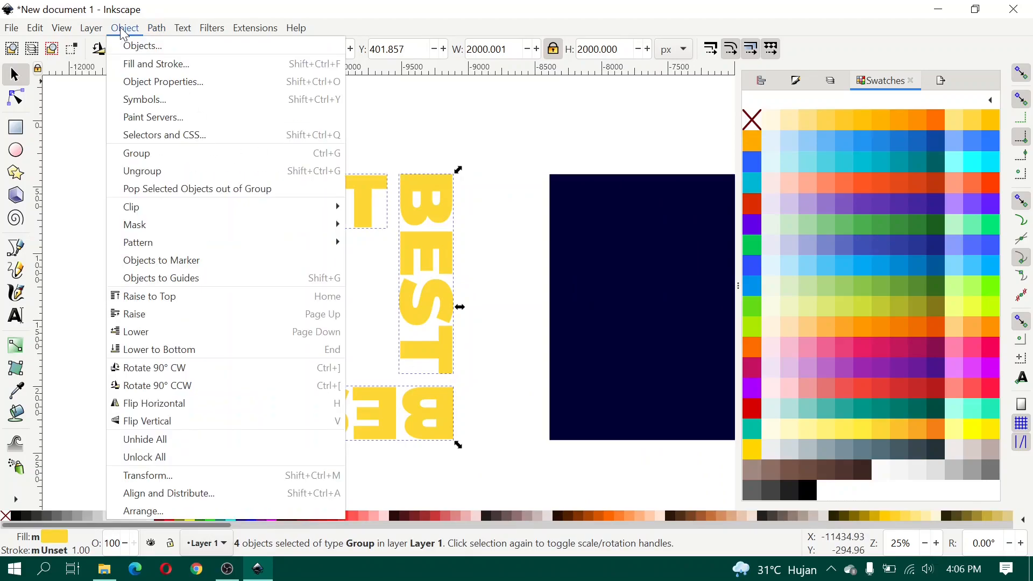
click(145, 172)
click(157, 28)
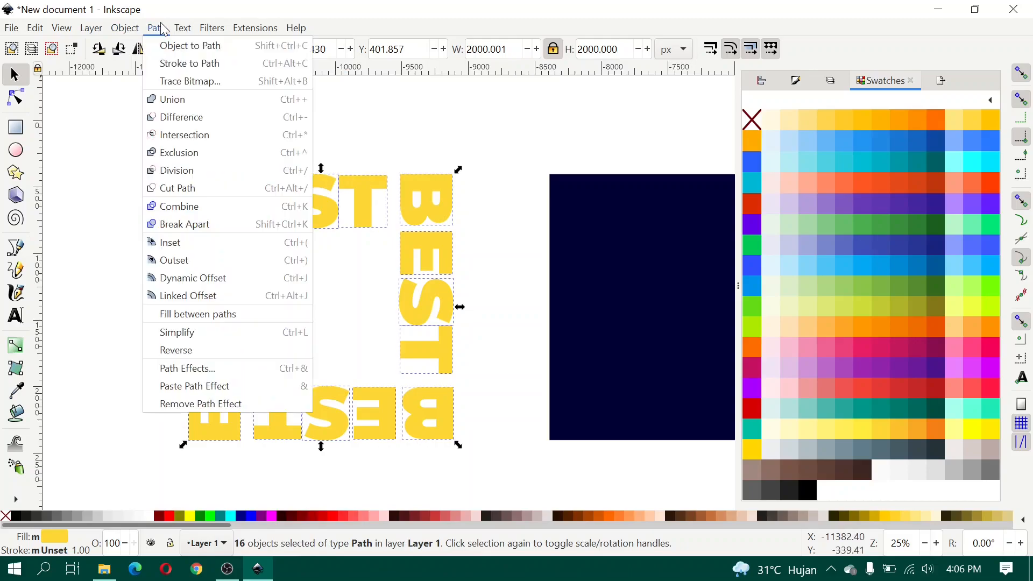
click(171, 102)
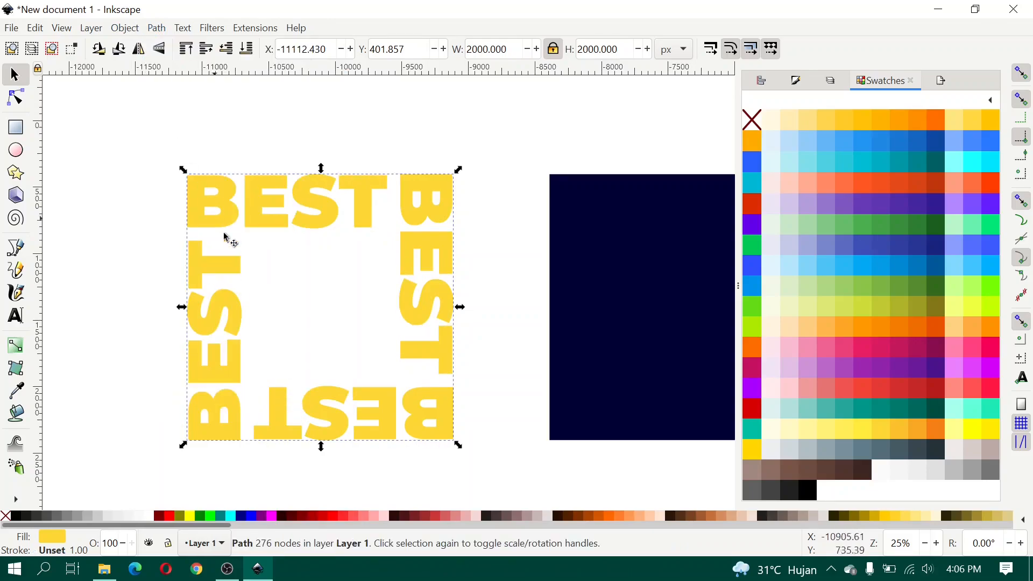
- Duplicate the merged yellow BEST path and scale the copy proportionally to 400 px wide
right_click(260, 203)
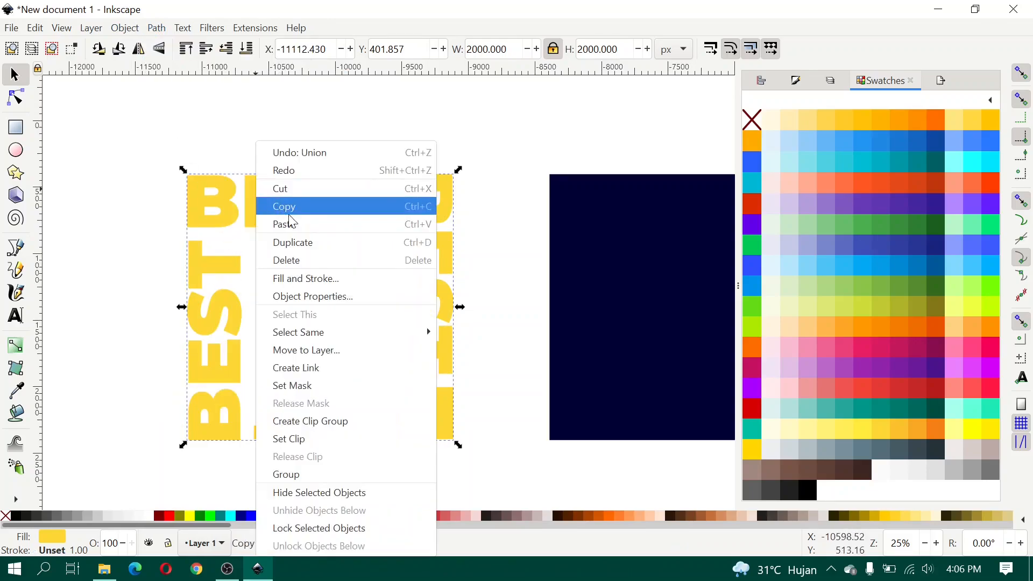
click(299, 243)
drag(459, 445, 379, 401)
click(514, 49)
double_click(515, 49)
text(4)
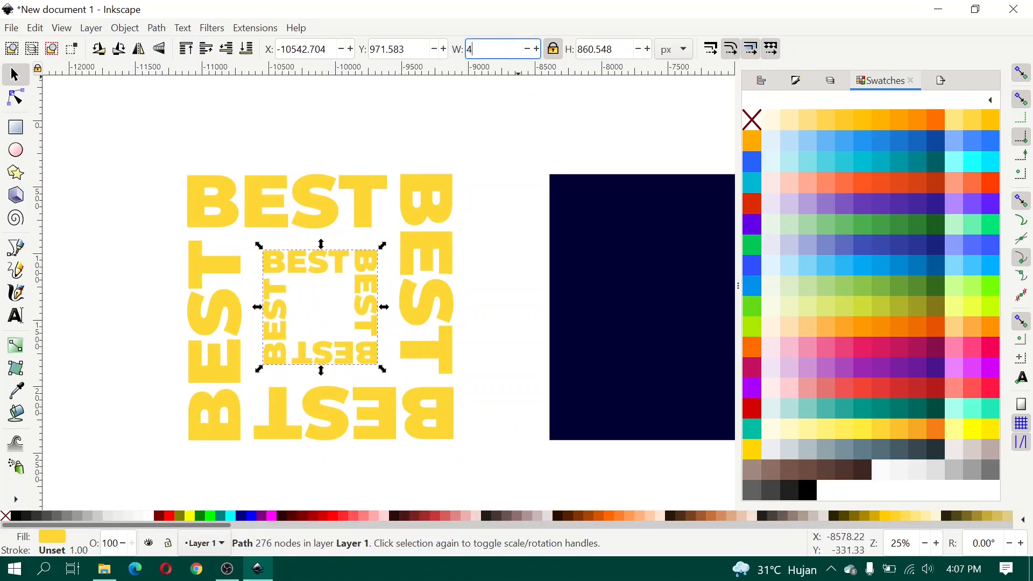
key(Return)
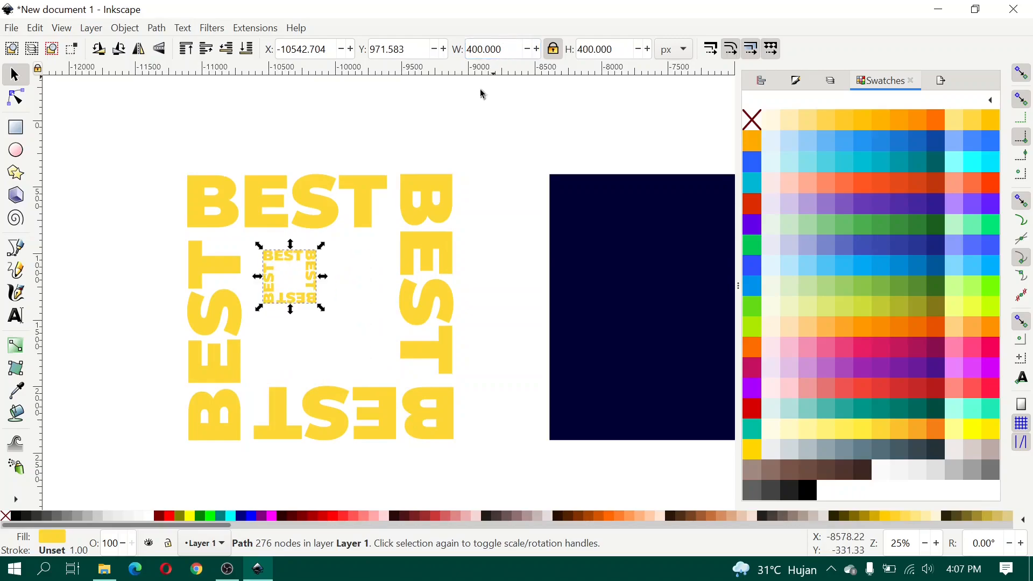
- Centre the small BEST copy horizontally and vertically on the large BEST frame
click(410, 215)
key(ctrl+shift+a)
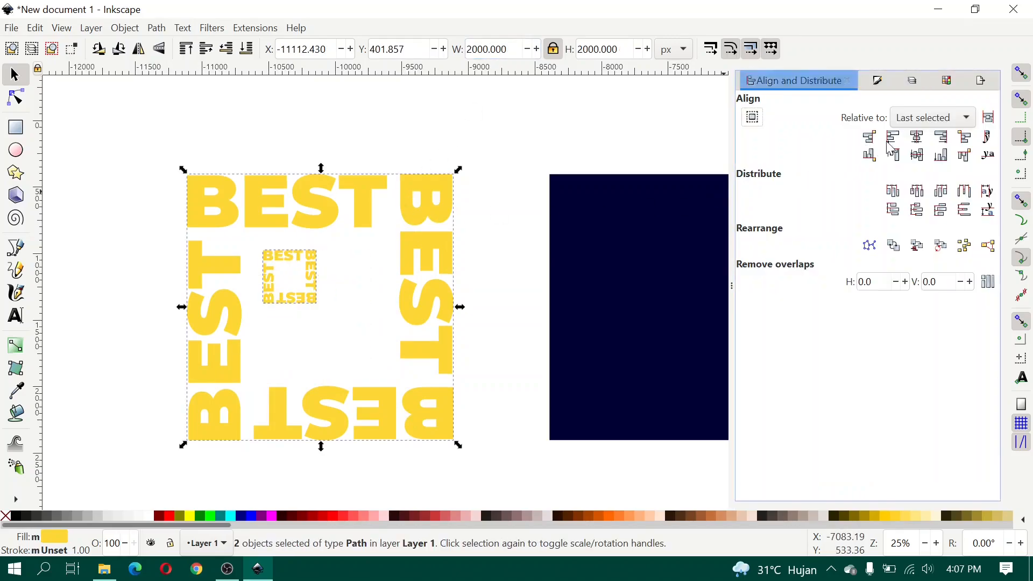
click(917, 136)
click(917, 155)
scroll(420, 242, down, 1)
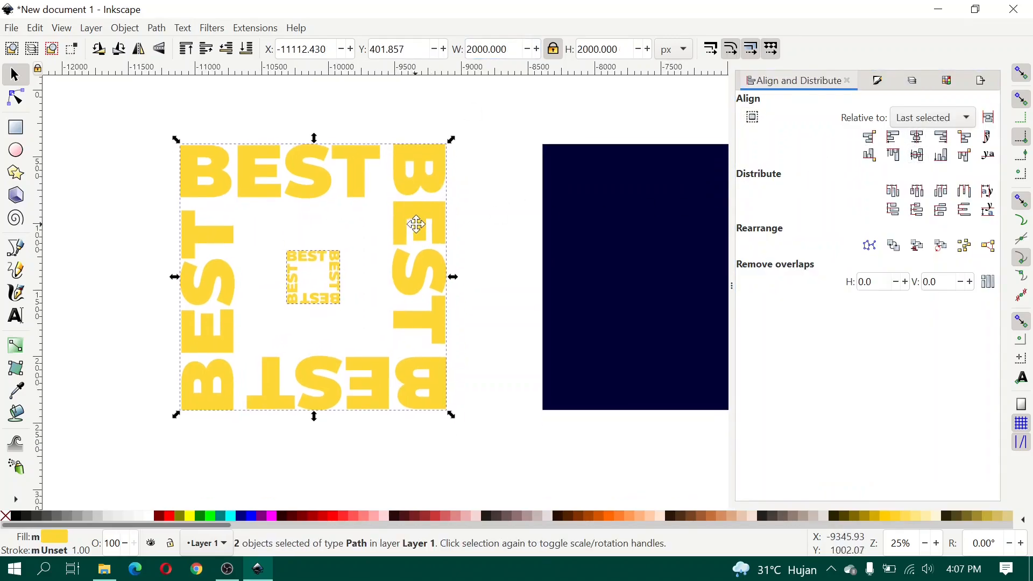
- Fill the small BEST copy with the navy colour sampled from the square
click(323, 264)
click(327, 261)
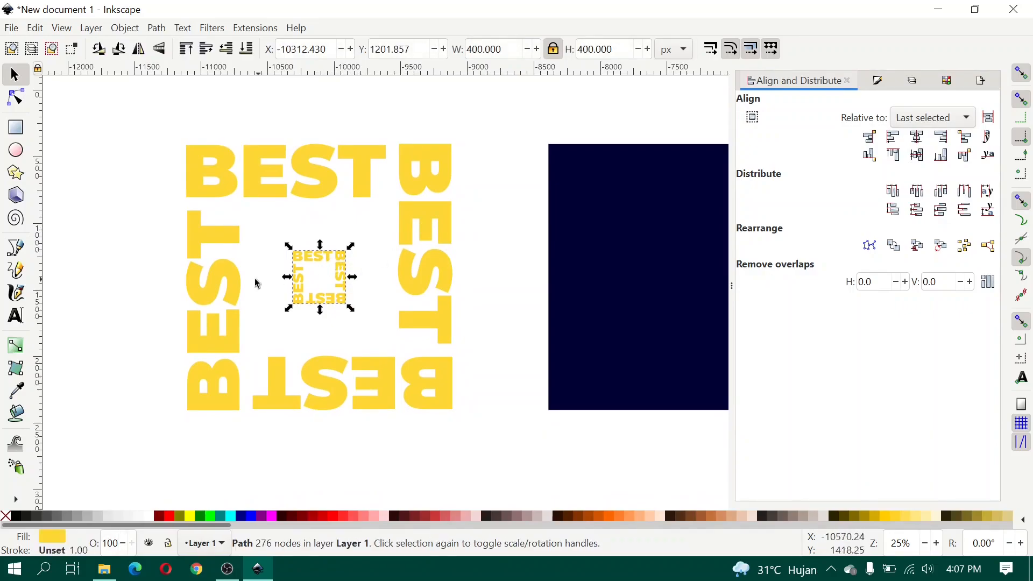
click(17, 397)
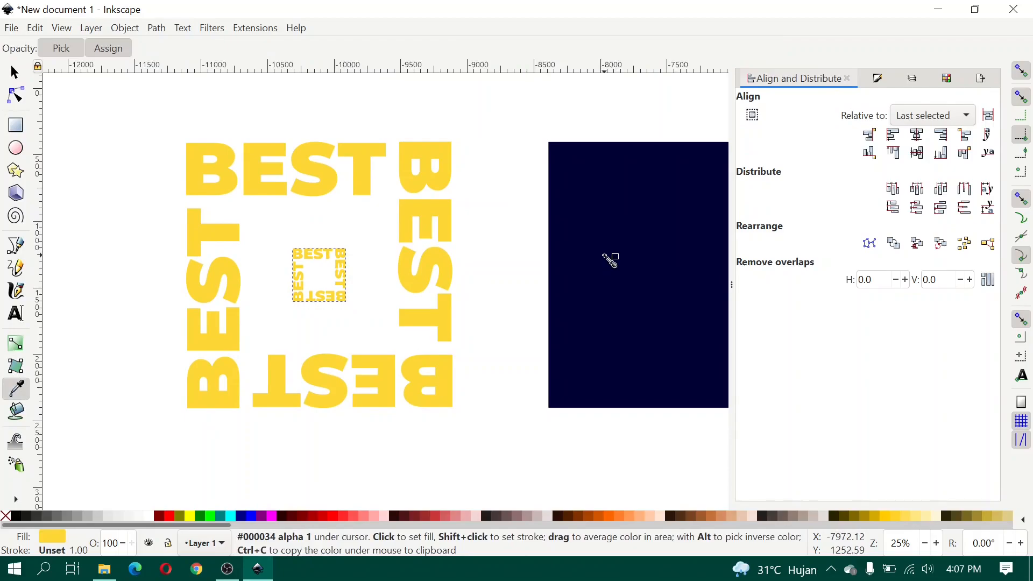
click(611, 260)
click(15, 72)
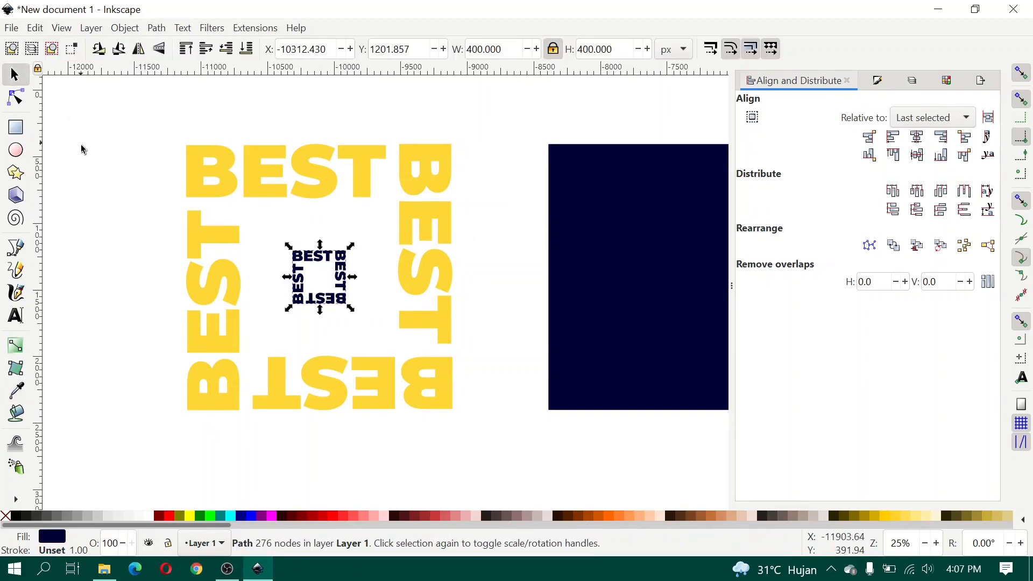
click(81, 147)
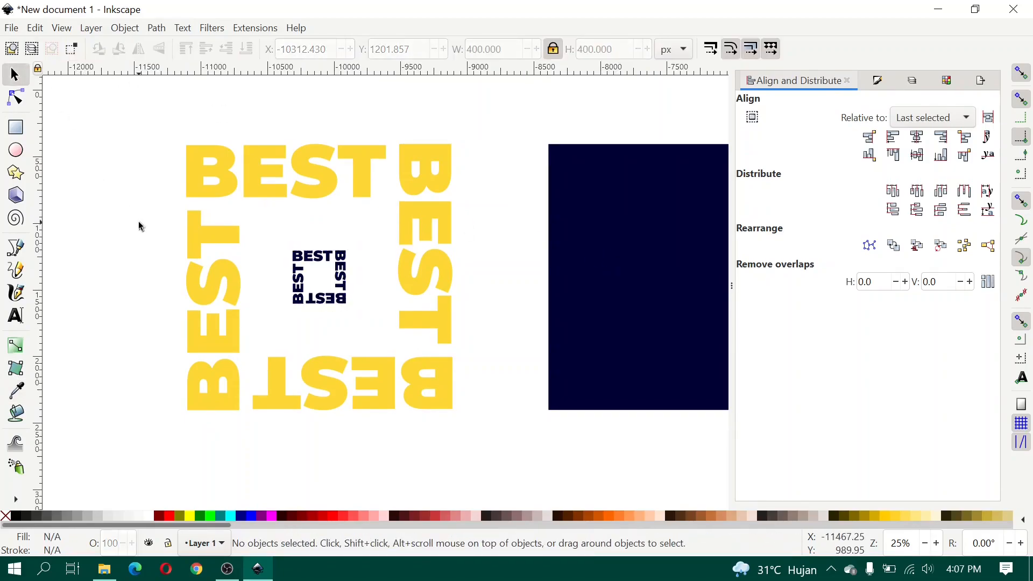
- Rotate the small navy BEST path by 45° with Transform
click(316, 260)
click(125, 27)
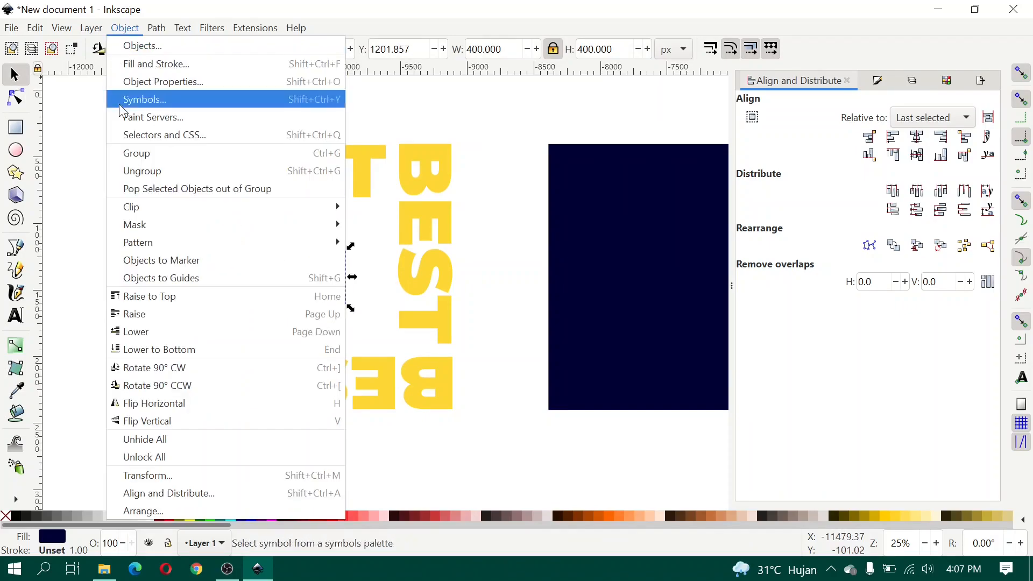
click(196, 476)
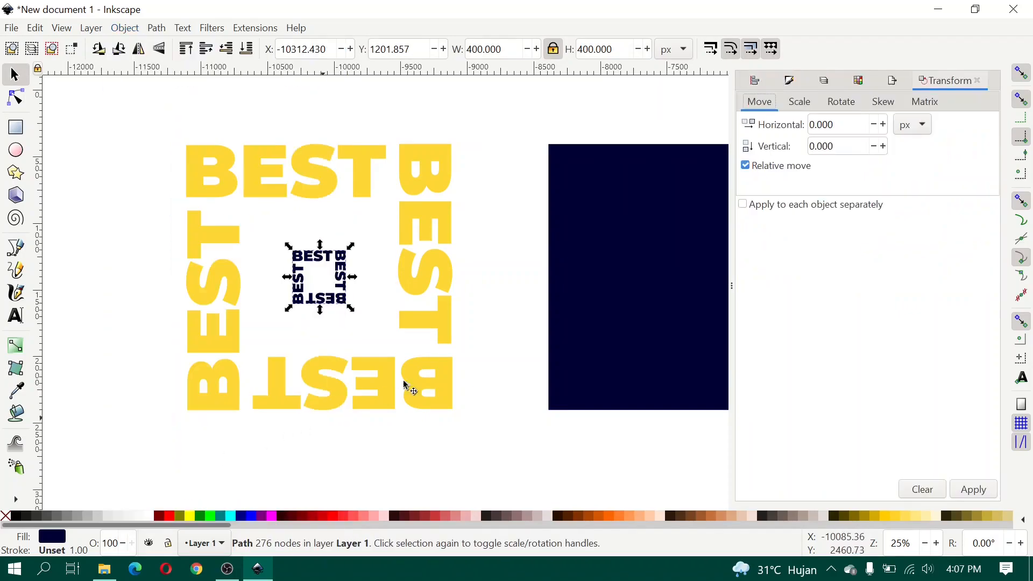
click(841, 102)
click(823, 124)
triple_click(824, 125)
text(45)
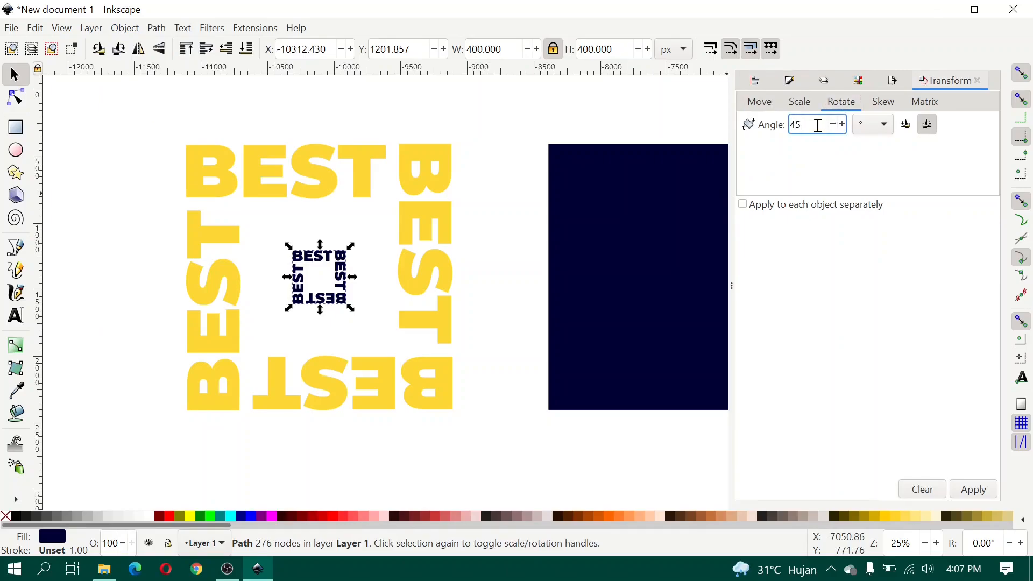
click(975, 494)
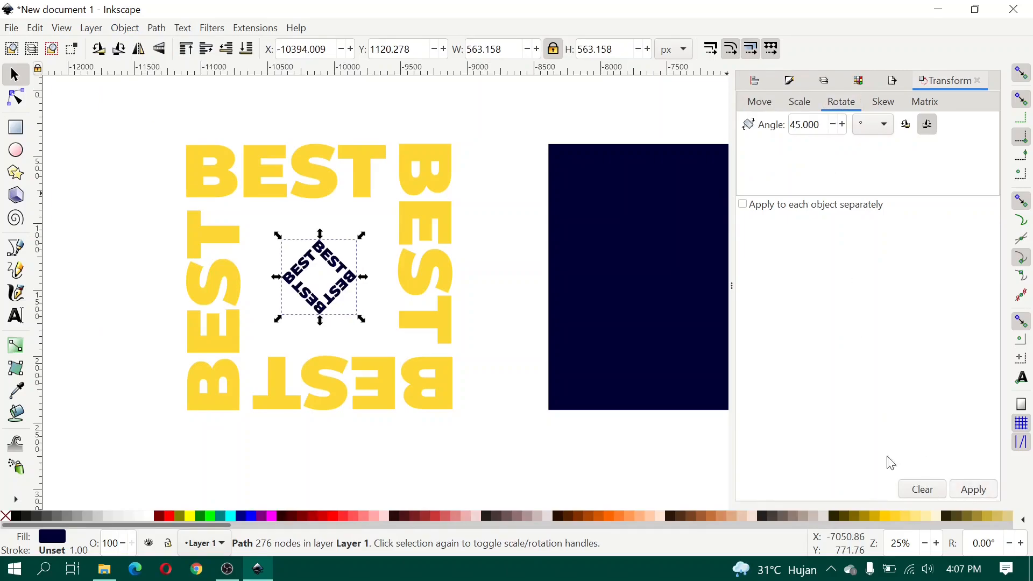
- Group the yellow frame with the navy BEST path and scale the group proportionally to 4000 px wide
click(436, 264)
scroll(203, 246, down, 1)
drag(122, 122, 434, 484)
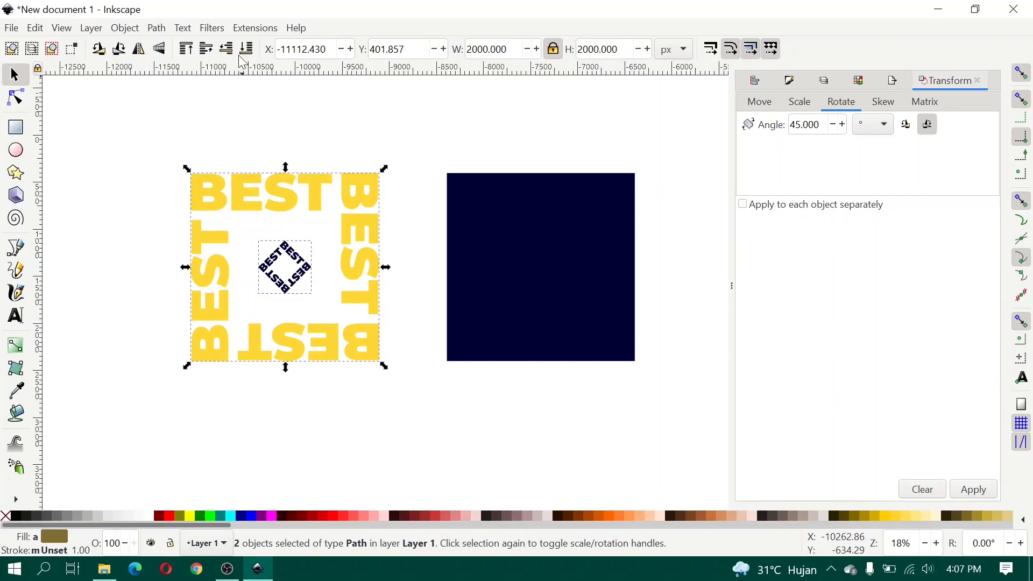
click(128, 28)
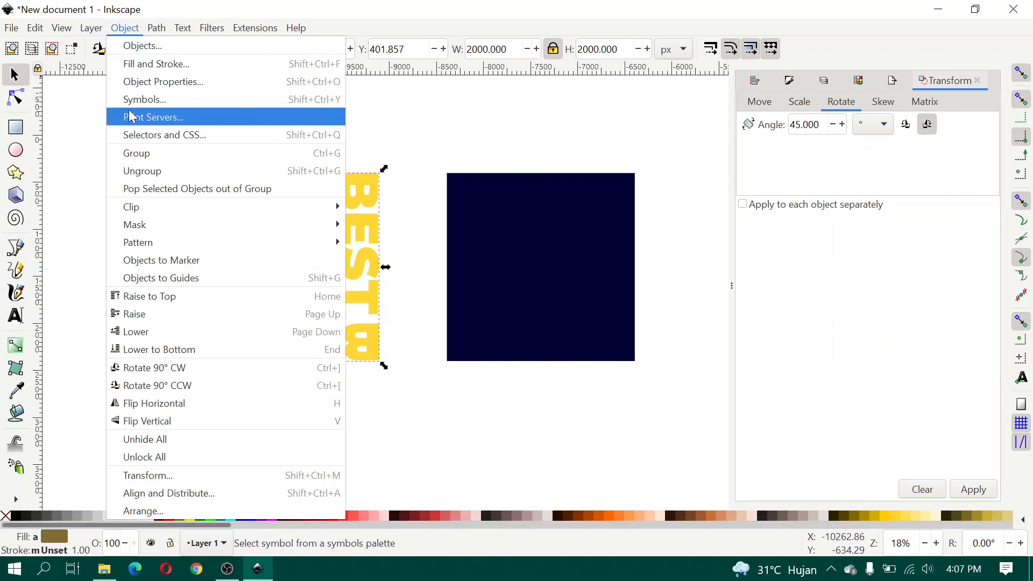
click(141, 155)
scroll(600, 143, left, 3)
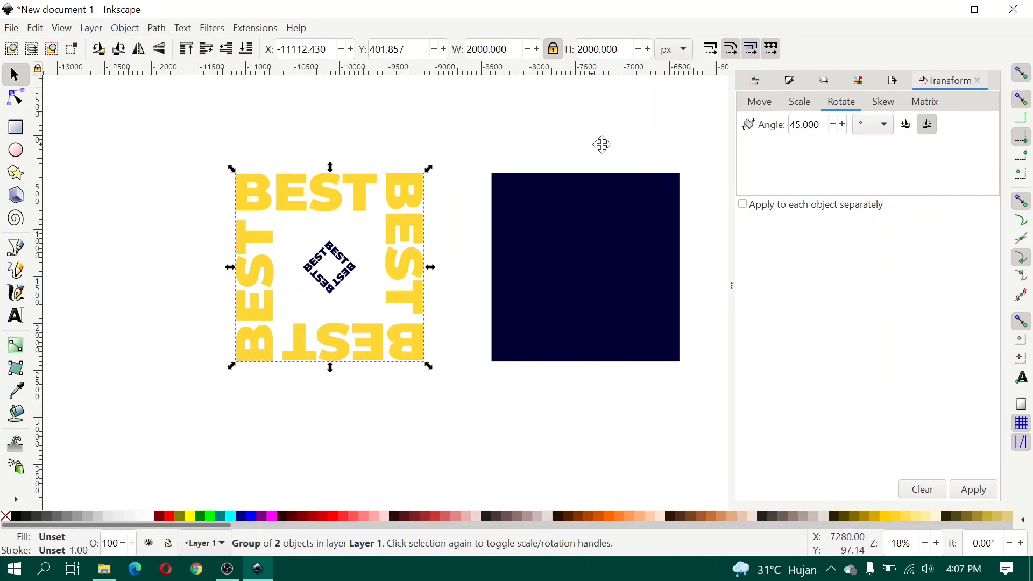
click(483, 49)
text(4)
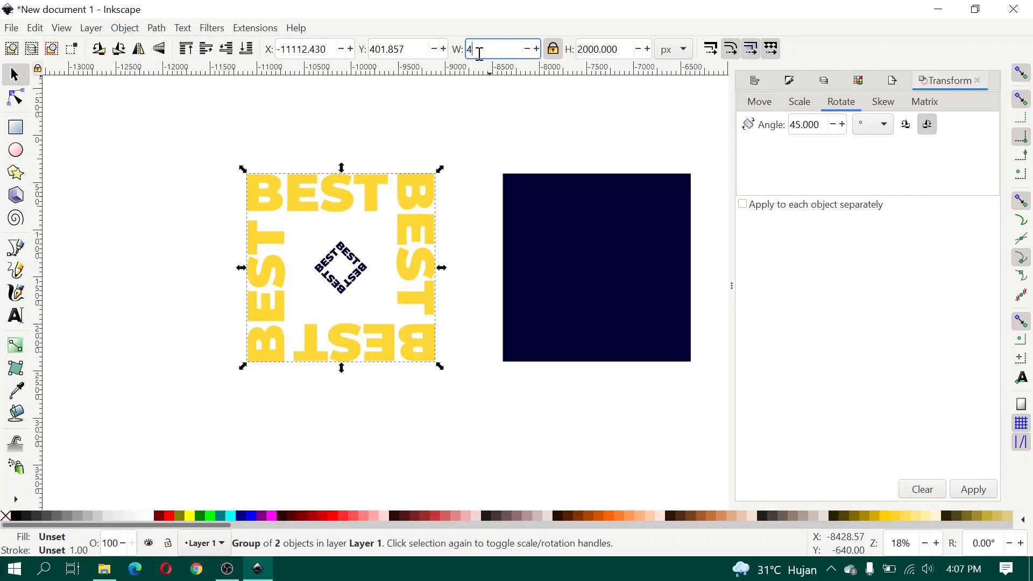
key(Return)
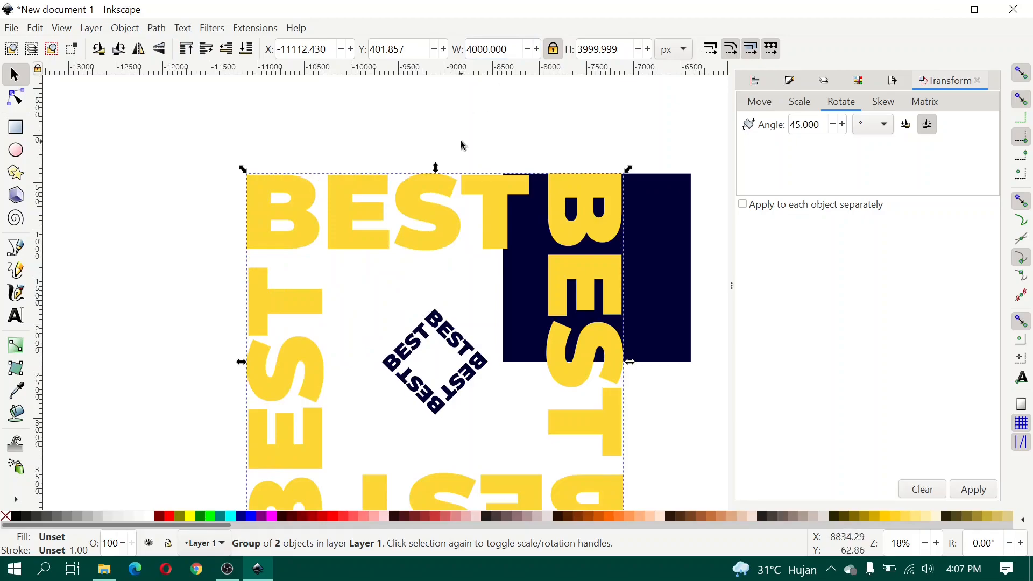
- Move the enlarged BEST group off the navy square to the empty canvas on its left
scroll(538, 167, left, 5)
scroll(549, 178, down, 1)
drag(554, 191, 261, 176)
scroll(260, 176, left, 8)
drag(412, 181, 426, 199)
- Ungroup the enlarged BEST design into its yellow and navy paths and clear the selection
click(130, 31)
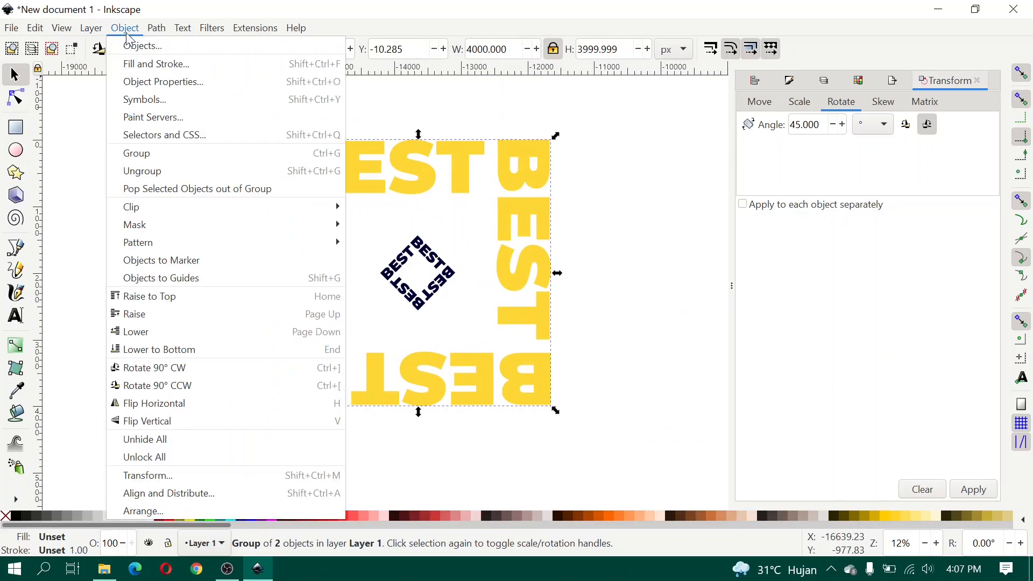
click(141, 168)
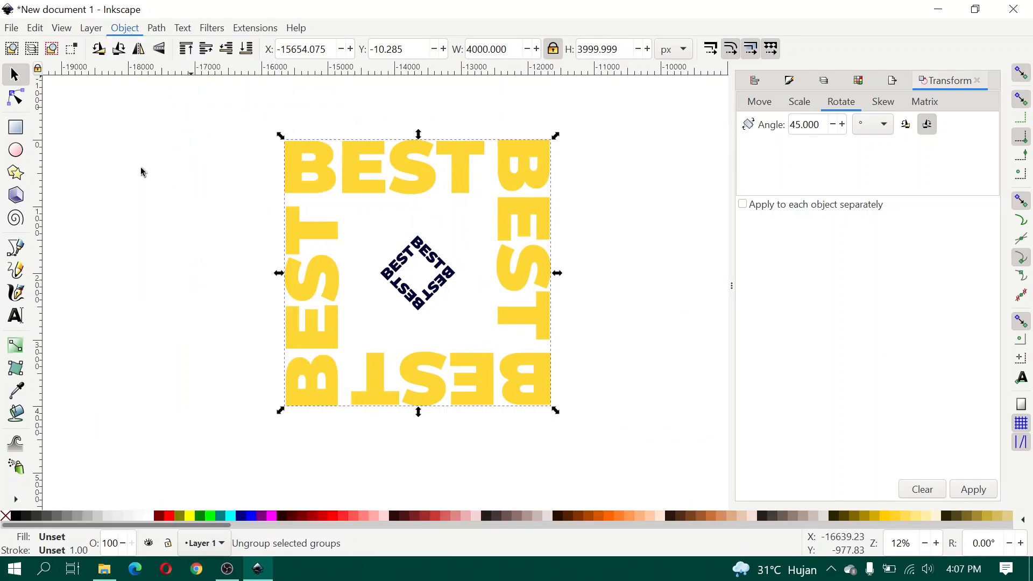
click(168, 222)
drag(467, 287, 490, 308)
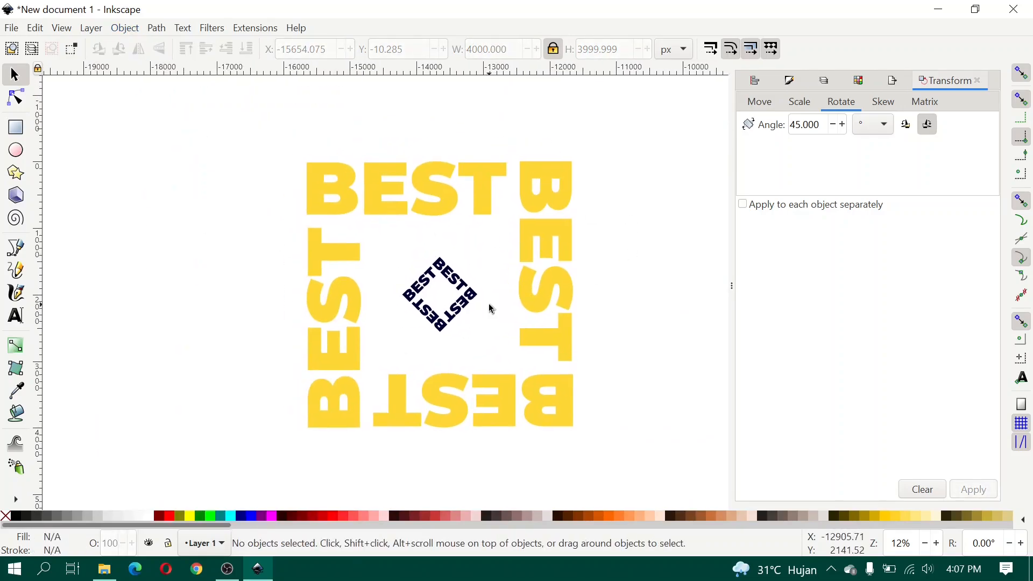
click(454, 279)
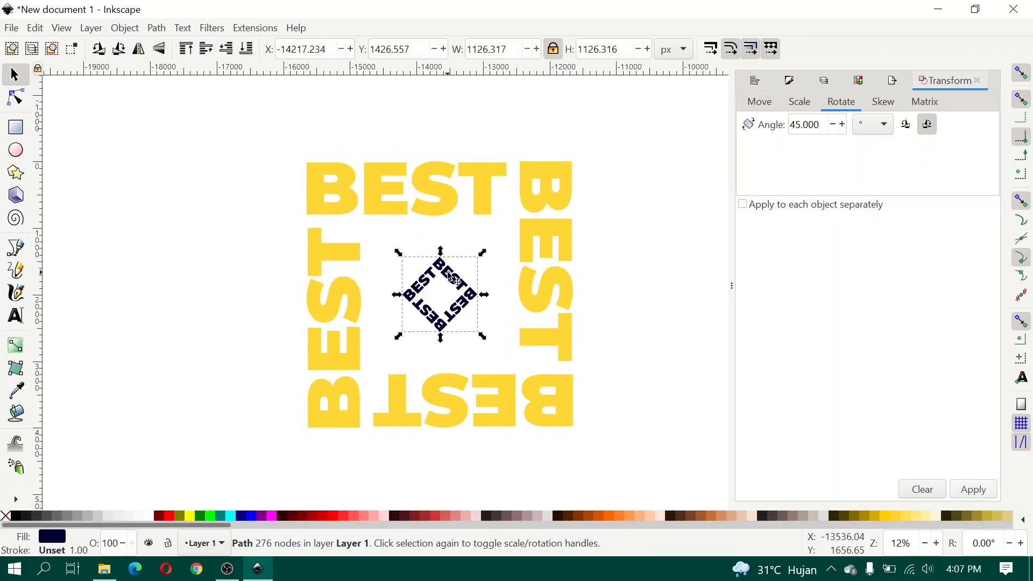
key(shift)
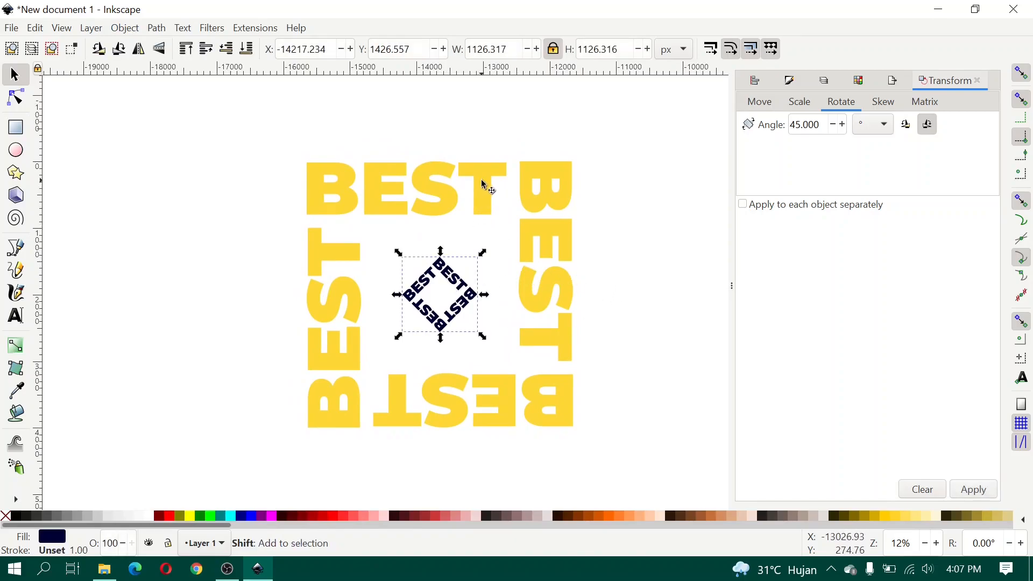
shift+click(484, 184)
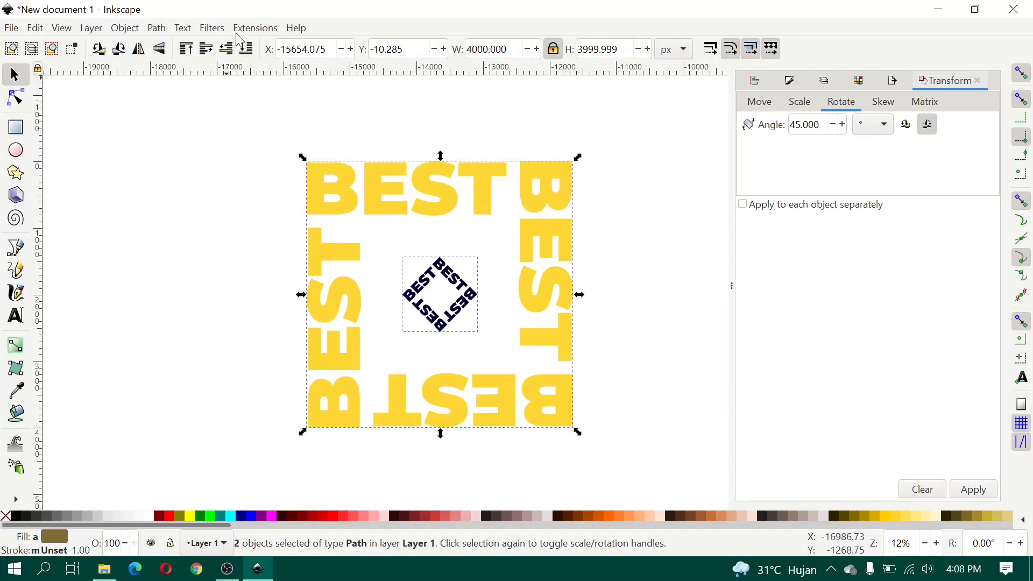
click(253, 29)
mouse_move(306, 170)
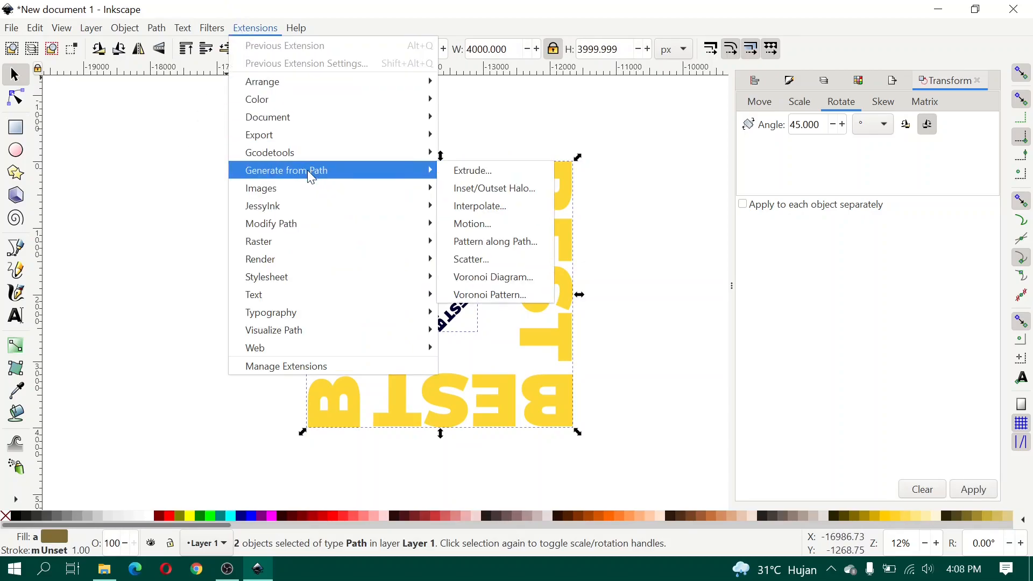
click(485, 205)
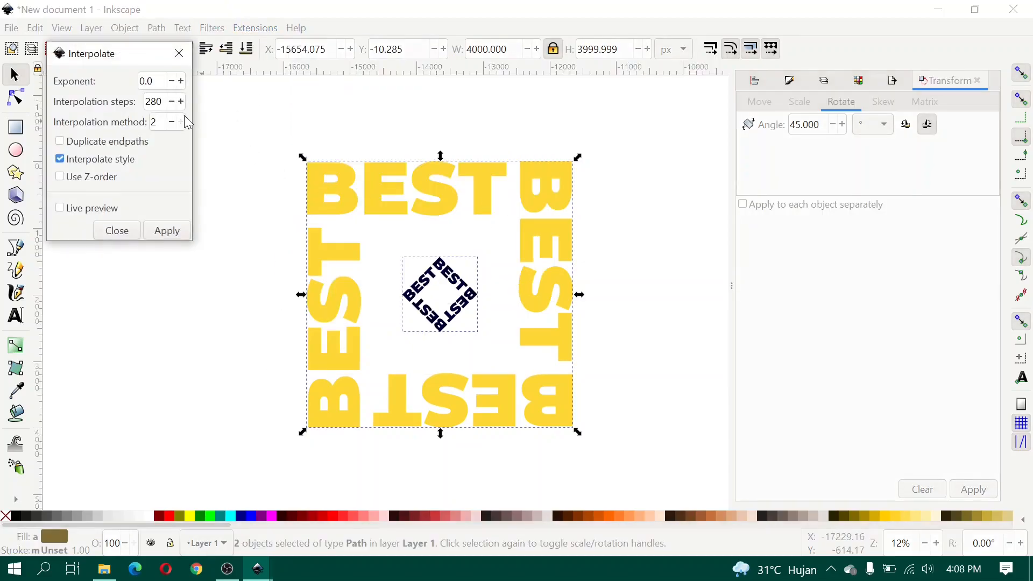
click(154, 82)
click(178, 54)
click(240, 261)
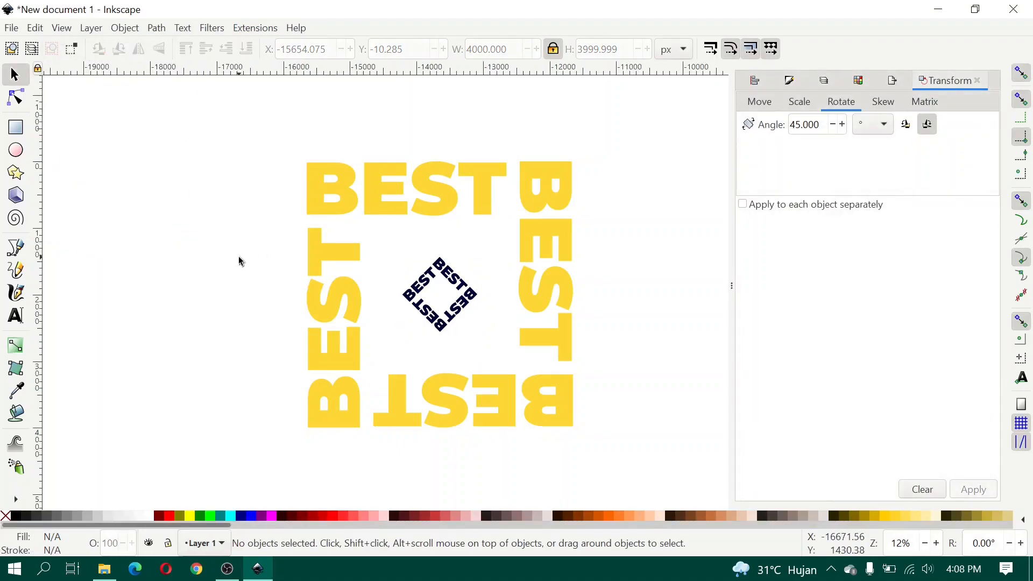
- Interpolate from the small navy BEST path to the large yellow one with exponent 0, 280 steps, method 2, Interpolate style and live preview on
click(448, 273)
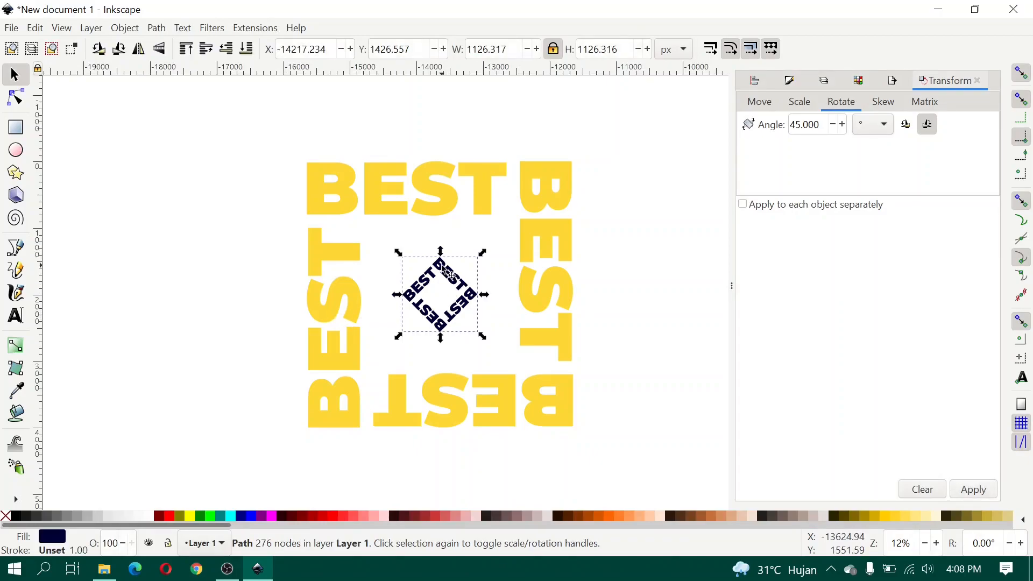
key(shift)
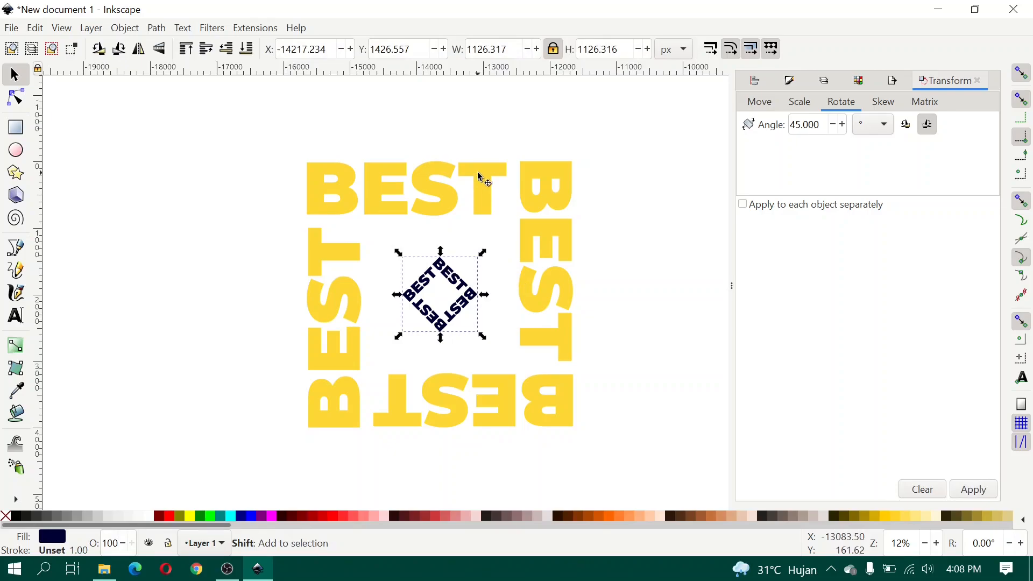
shift+click(480, 178)
click(258, 29)
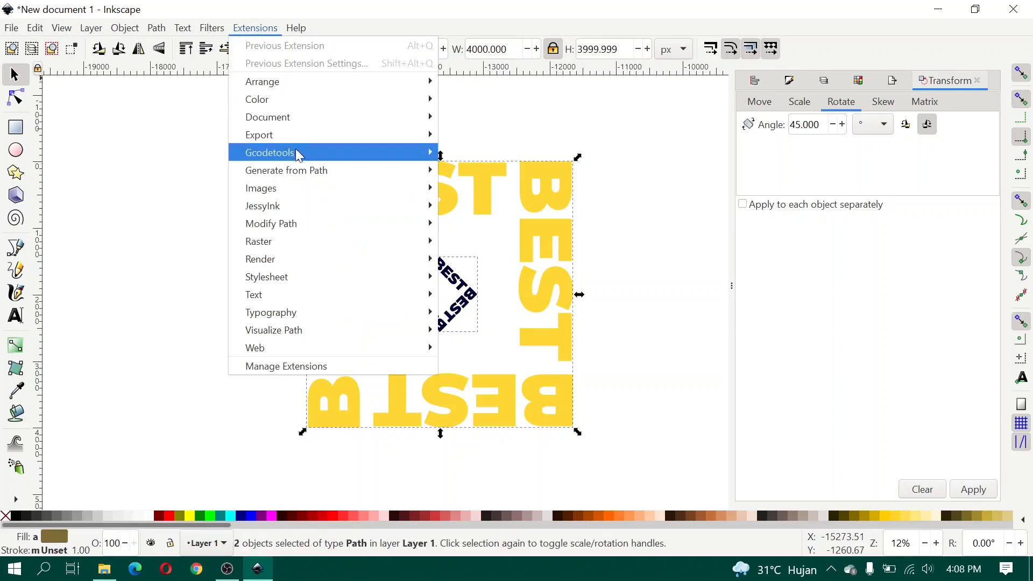
mouse_move(314, 170)
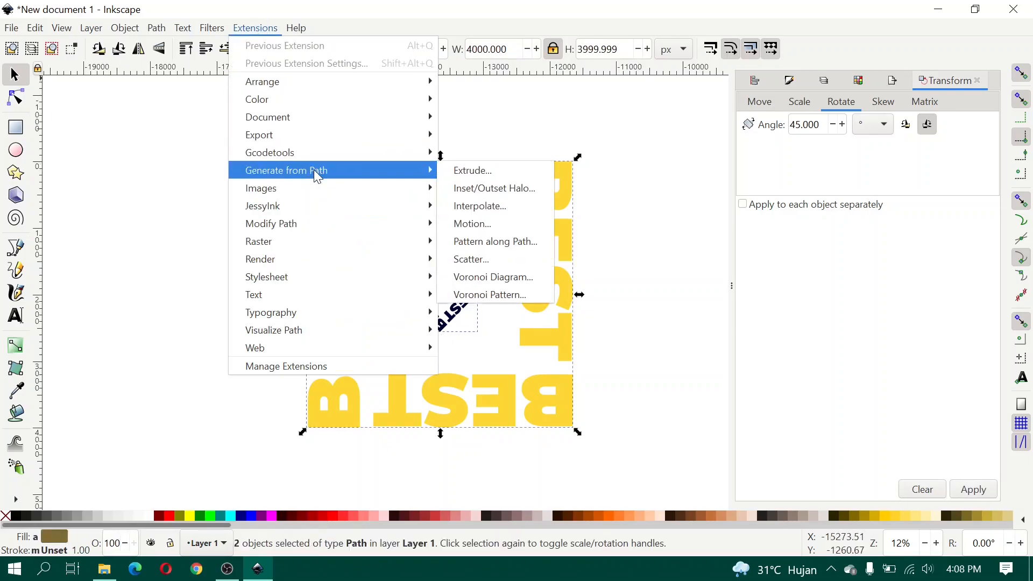
click(508, 207)
click(180, 102)
click(180, 122)
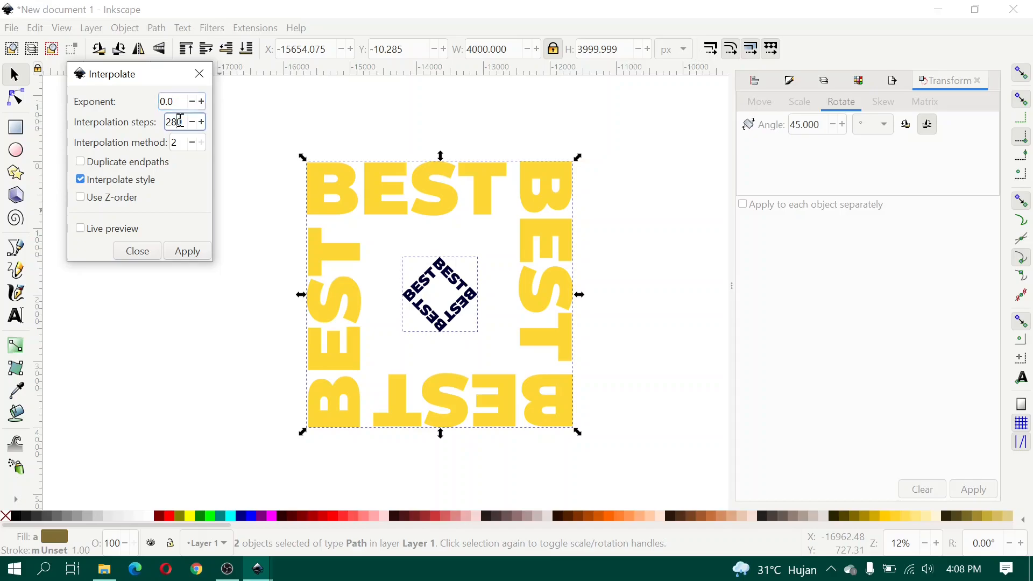
click(177, 143)
click(81, 233)
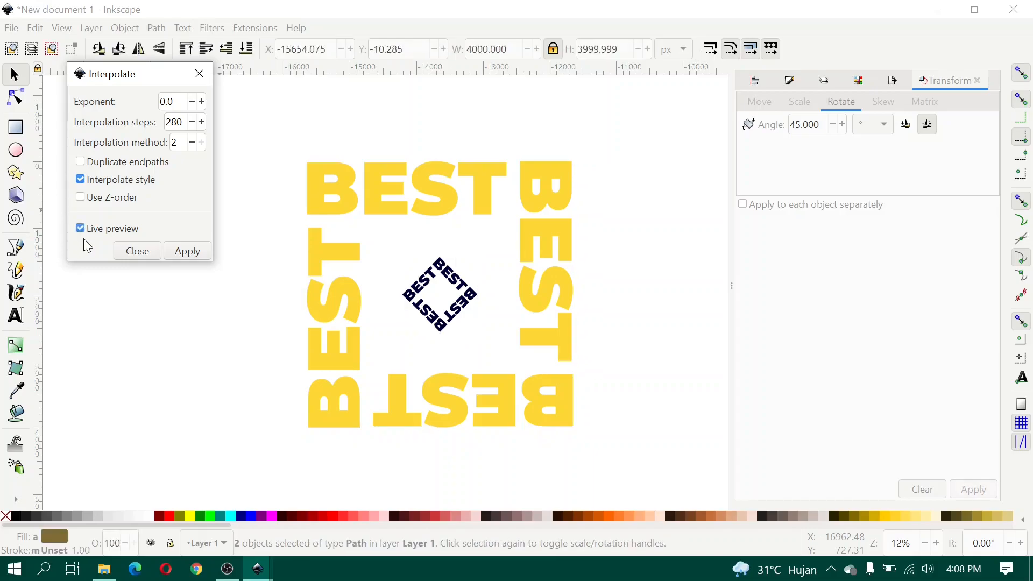
click(198, 252)
click(138, 251)
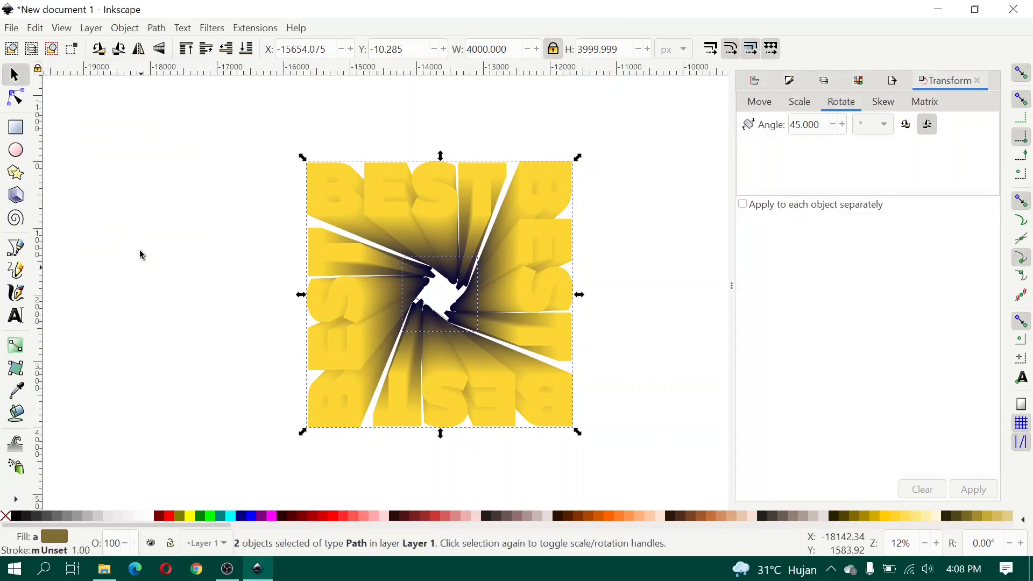
click(209, 292)
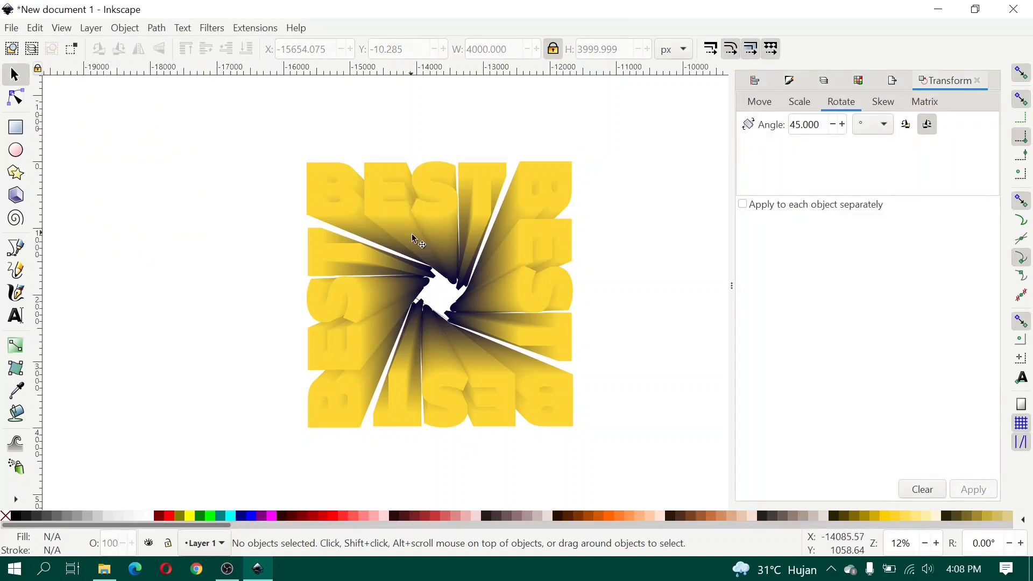
- Send the interpolated BEST group to the bottom of the stacking order and clear the selection
click(386, 179)
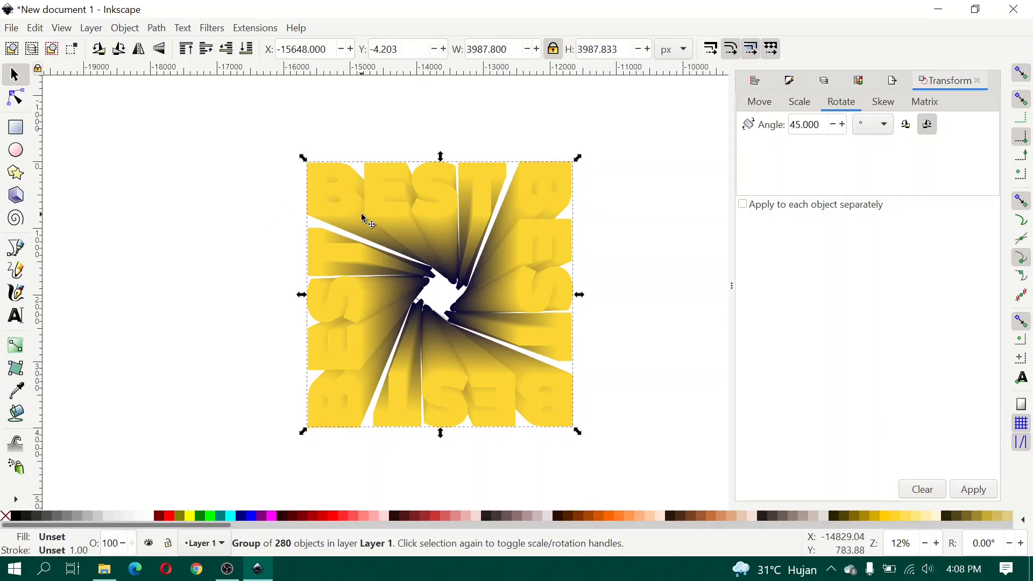
click(250, 47)
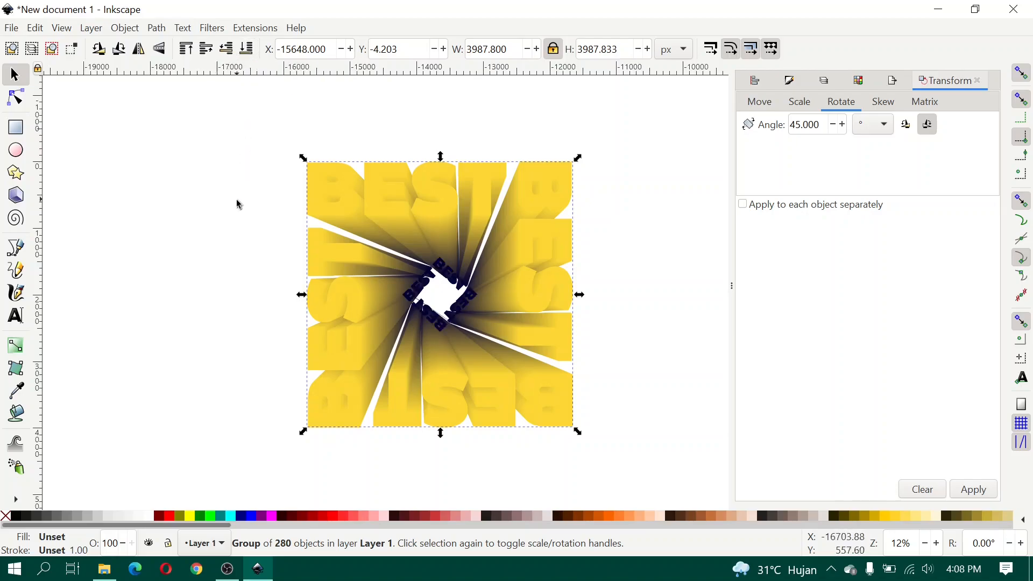
click(244, 215)
- Pull the small navy BEST path out of the centre of the design and delete it
scroll(452, 283, up, 1)
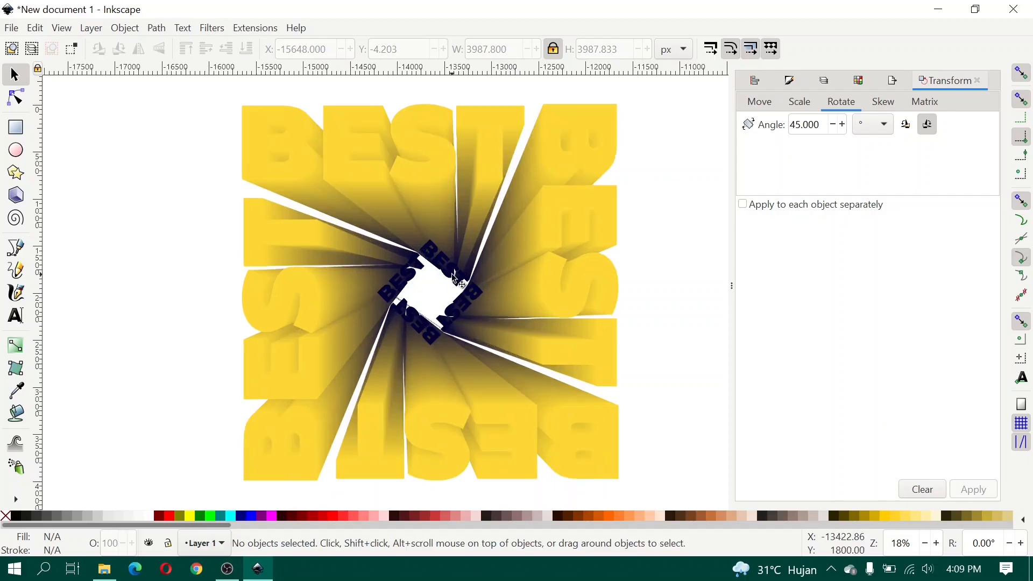
ctrl+click(451, 280)
drag(451, 280, 165, 278)
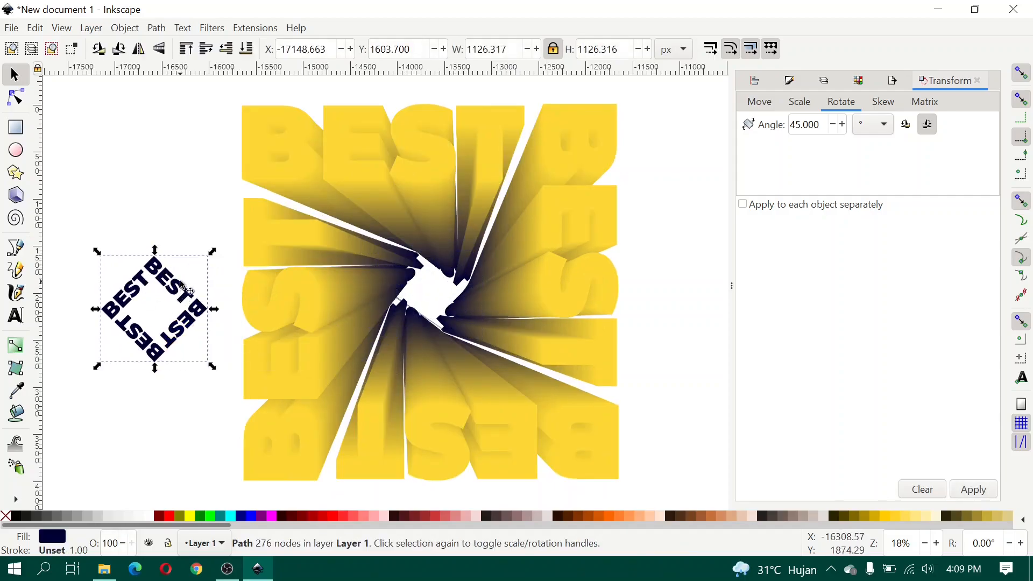
right_click(165, 280)
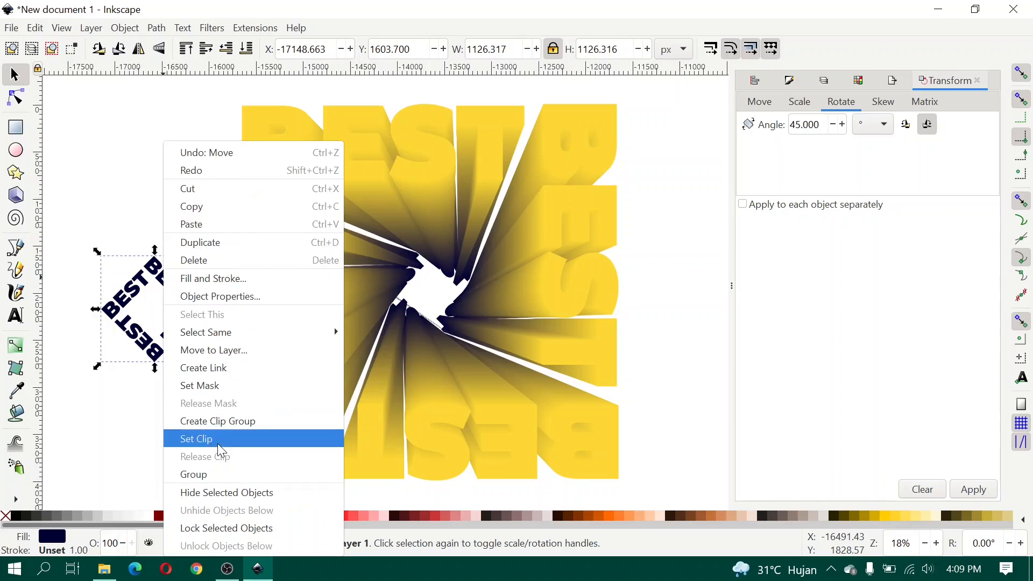
click(215, 260)
- Try to move the large yellow BEST path off the interpolated group and undo the move
click(339, 199)
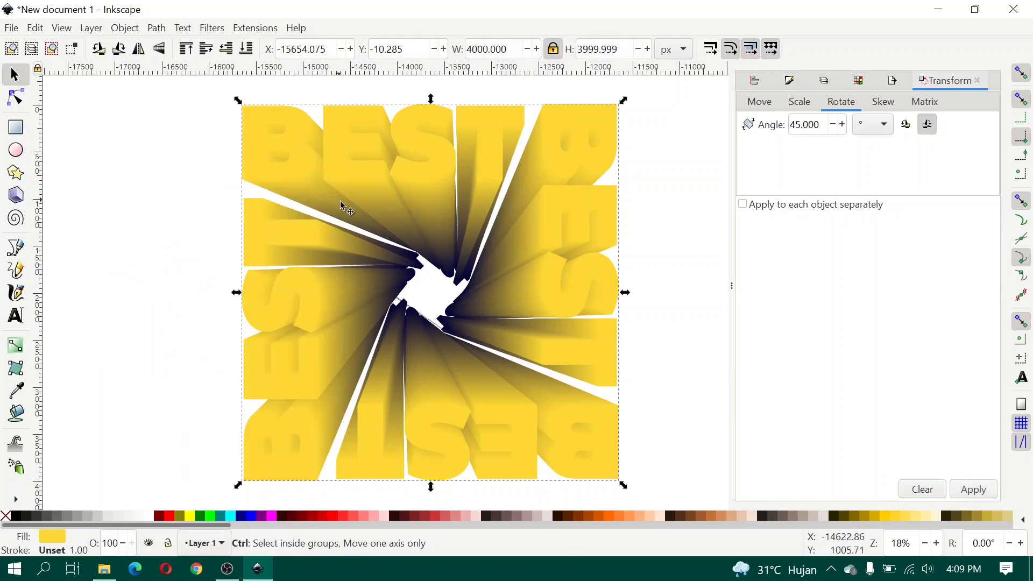
ctrl+scroll(337, 192, down, 2)
drag(288, 143, 119, 173)
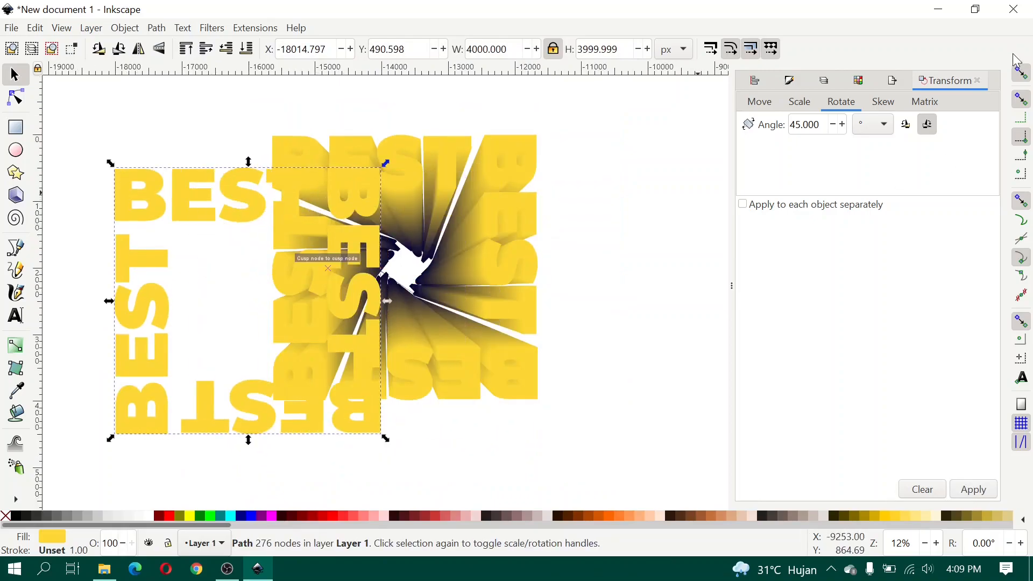
click(34, 28)
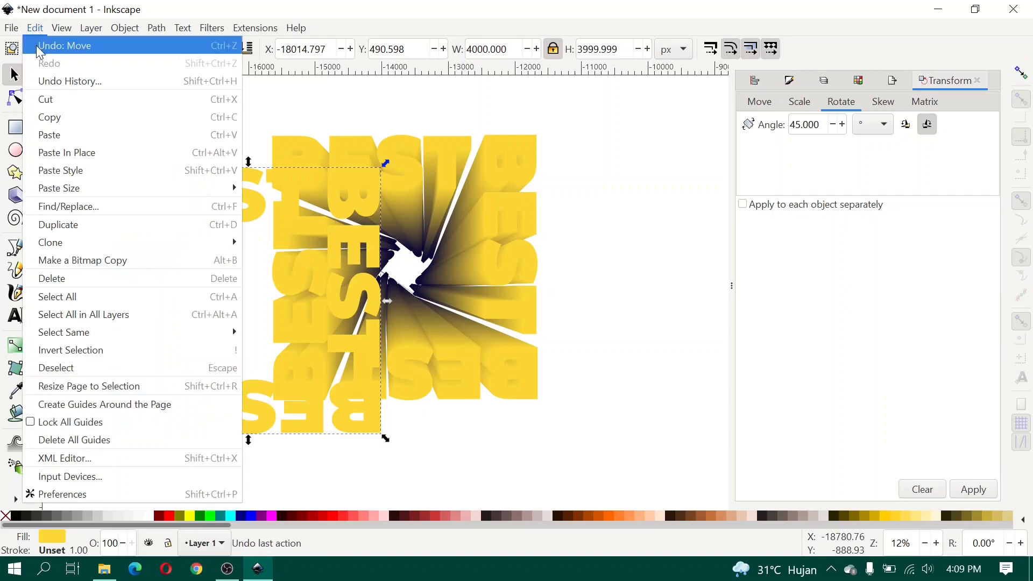
click(48, 46)
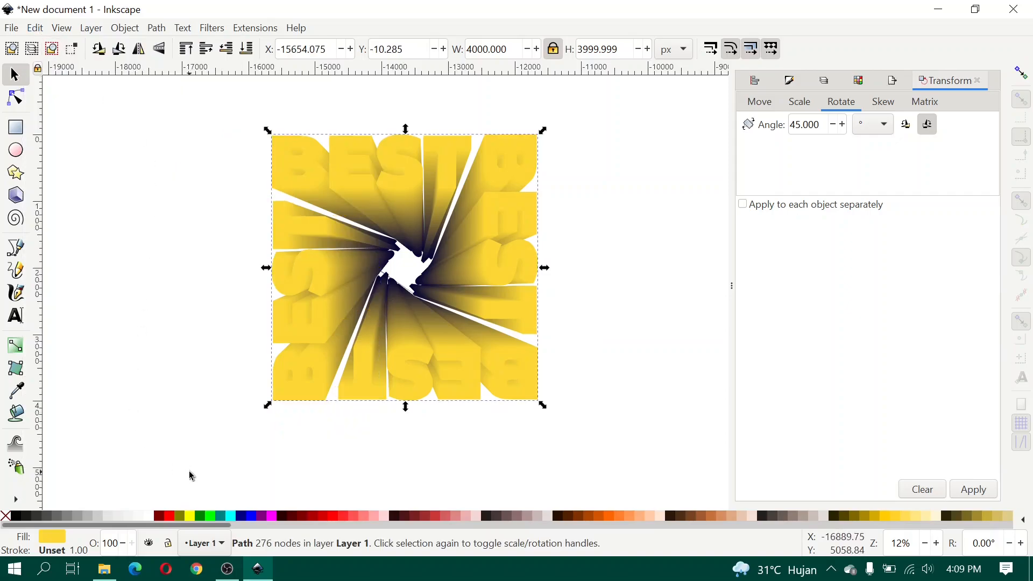
- Recolor the large BEST path in front of the blend with a brighter yellow swatch
key(ctrl+shift+w)
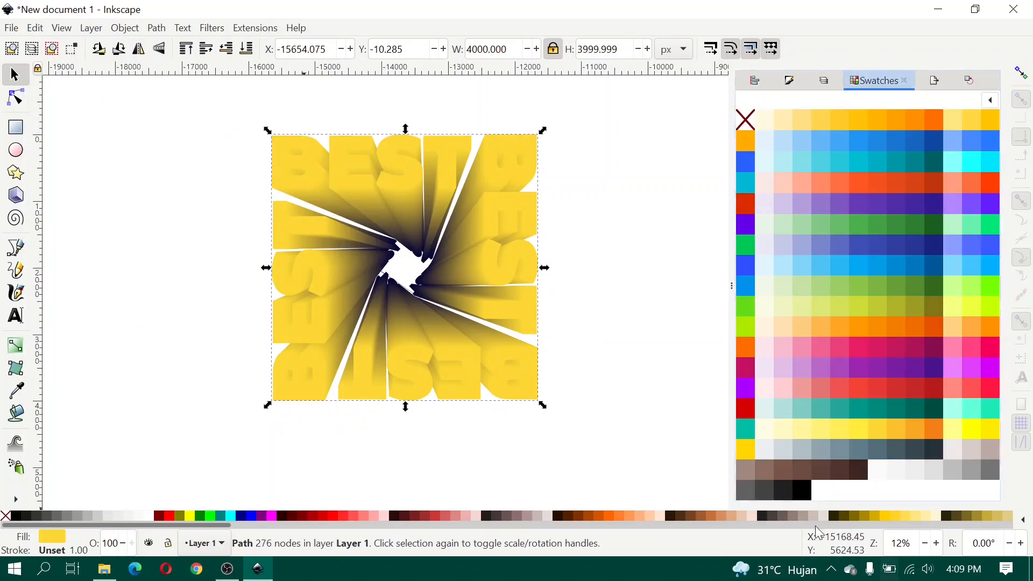
click(847, 434)
scroll(275, 306, down, 2)
drag(285, 312, 293, 323)
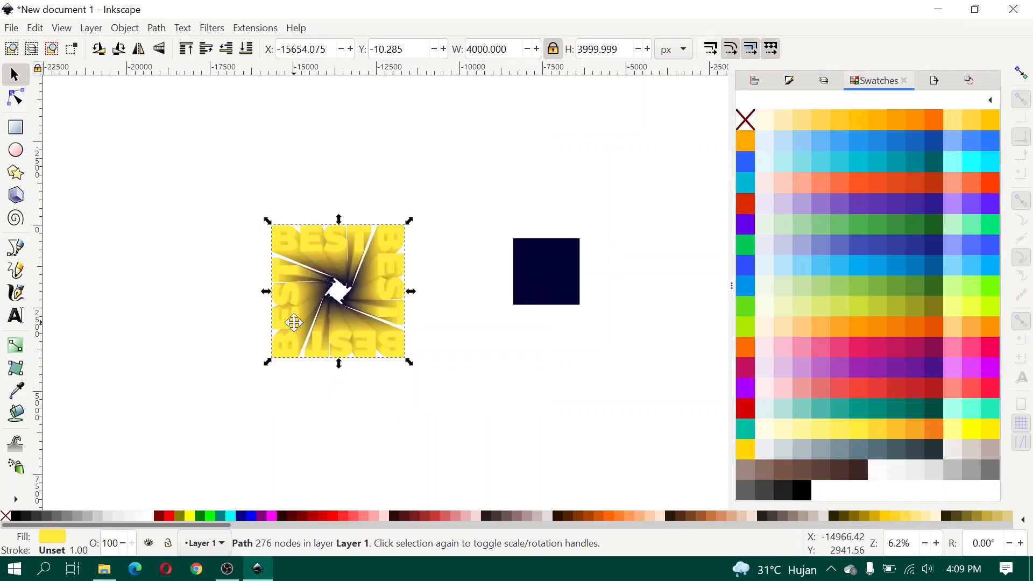
- Group the bright yellow BEST path together with the interpolated group behind it
drag(204, 194, 468, 450)
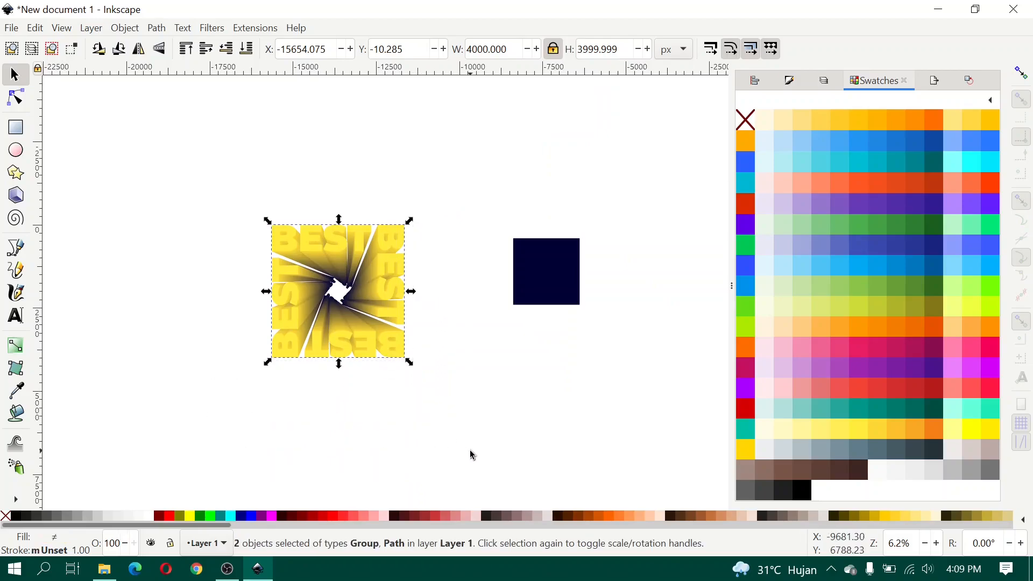
scroll(192, 283, up, 2)
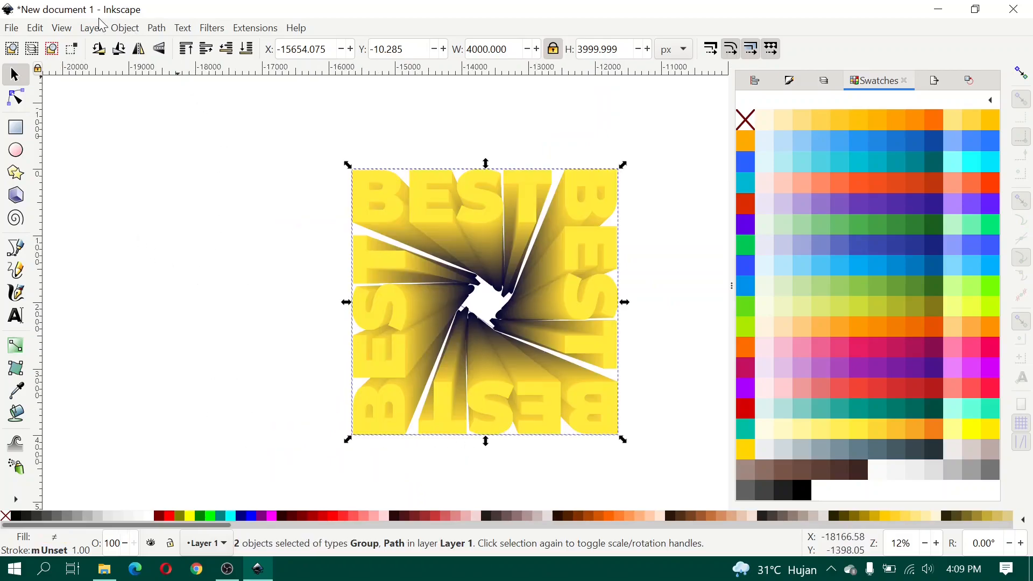
click(124, 28)
click(146, 154)
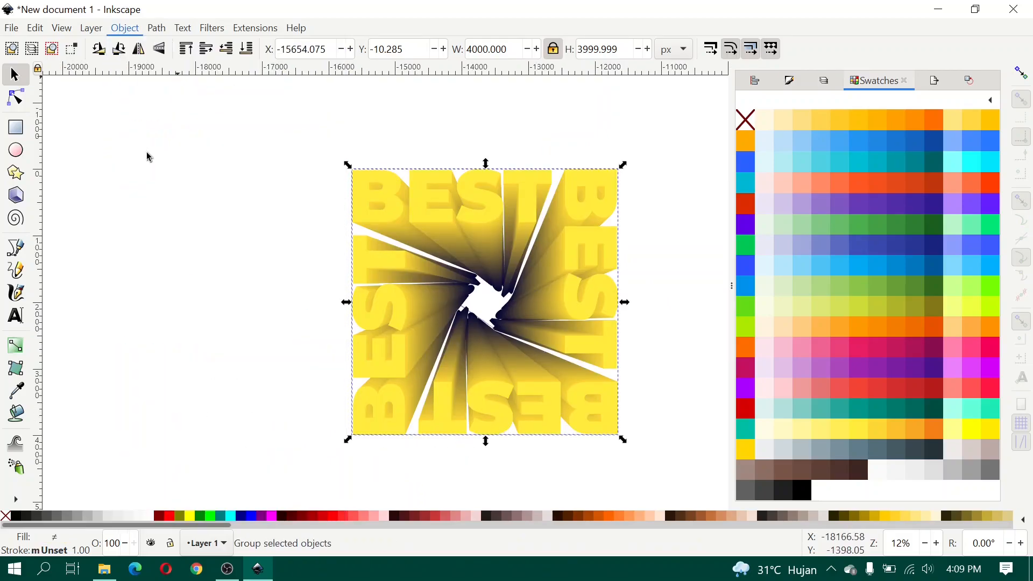
- Scale the combined BEST group proportionally to 1200 px wide
click(486, 49)
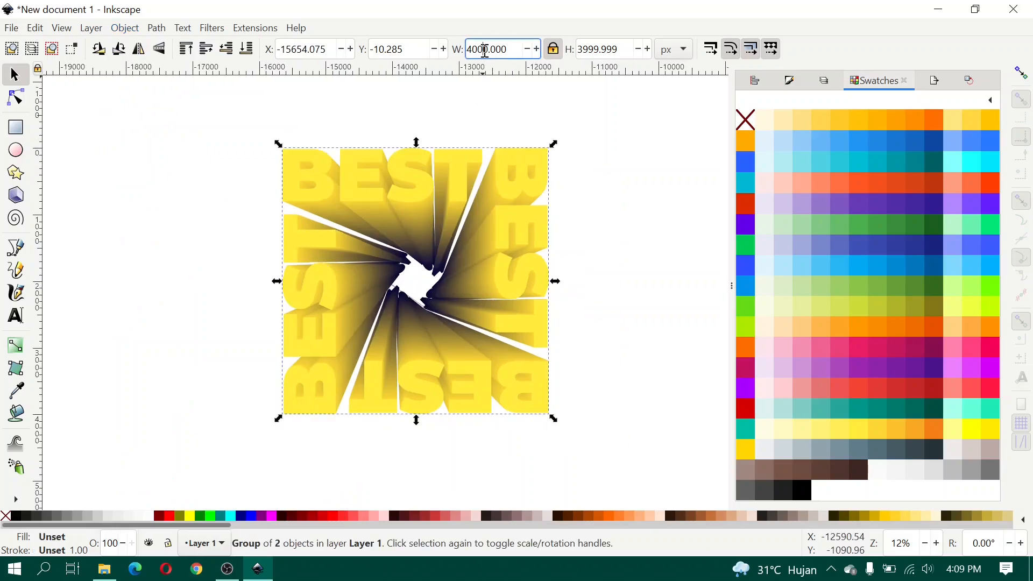
key(ctrl+a)
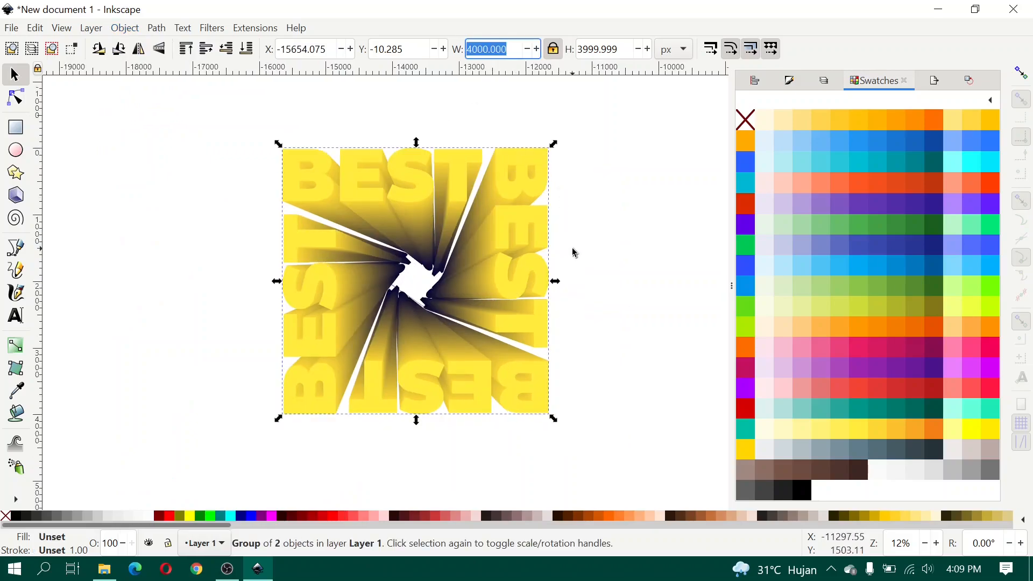
text(1200)
key(Return)
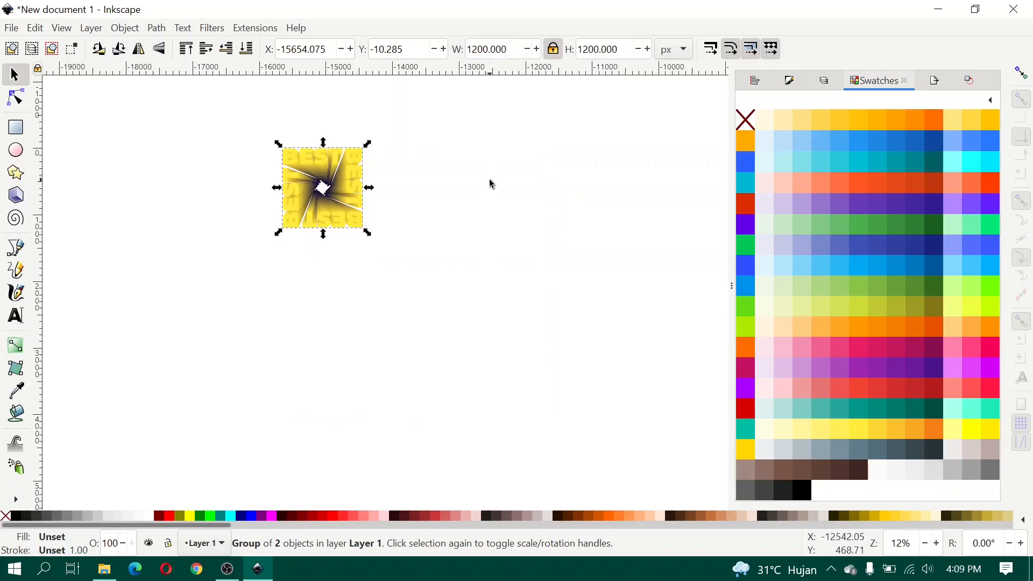
- Centre the navy square horizontally and vertically behind the BEST group and clear the selection
drag(386, 191, 401, 248)
scroll(395, 252, down, 1)
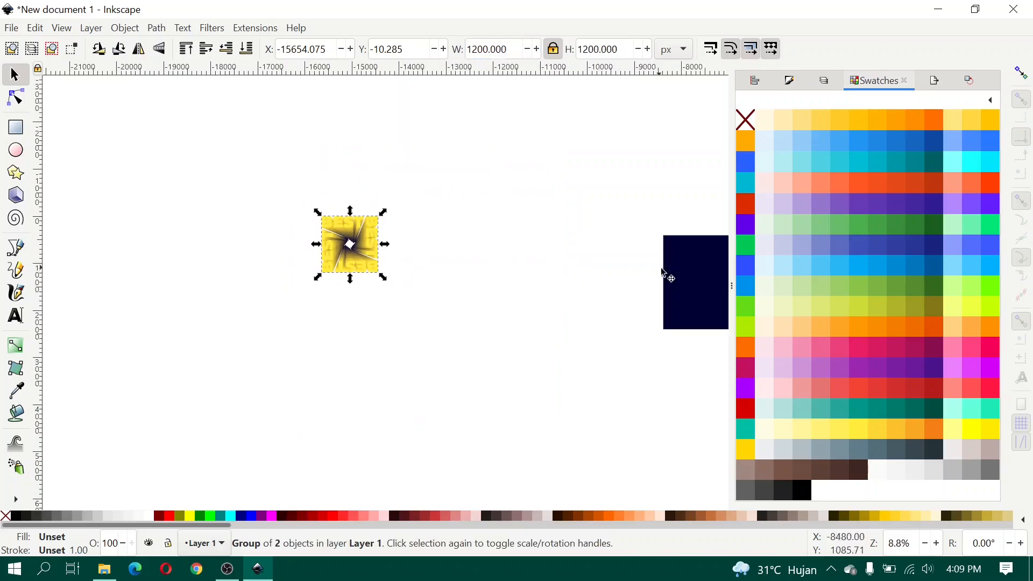
click(699, 286)
drag(698, 286, 473, 283)
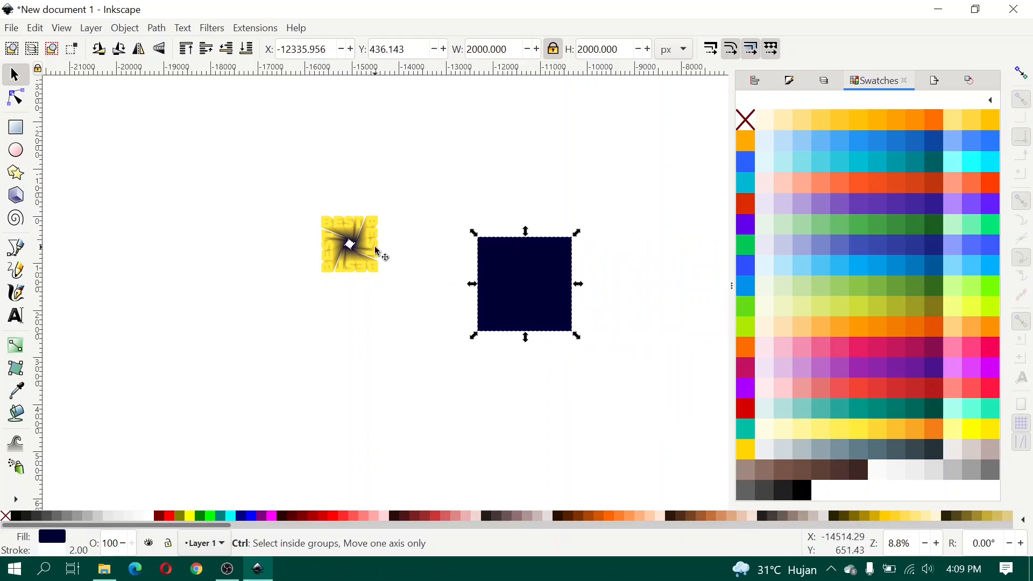
scroll(379, 242, up, 1)
shift+click(372, 217)
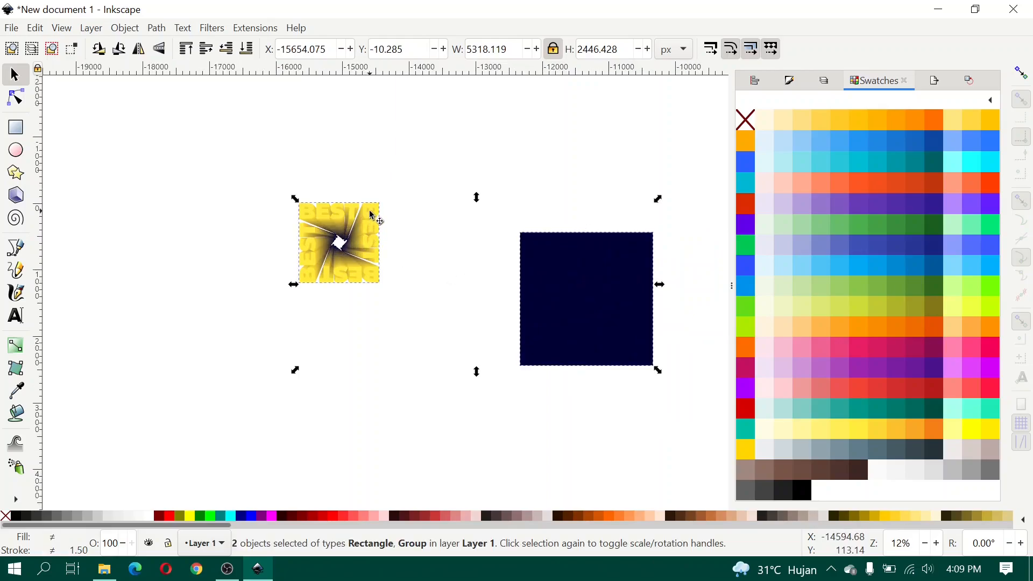
key(ctrl+shift+a)
click(917, 136)
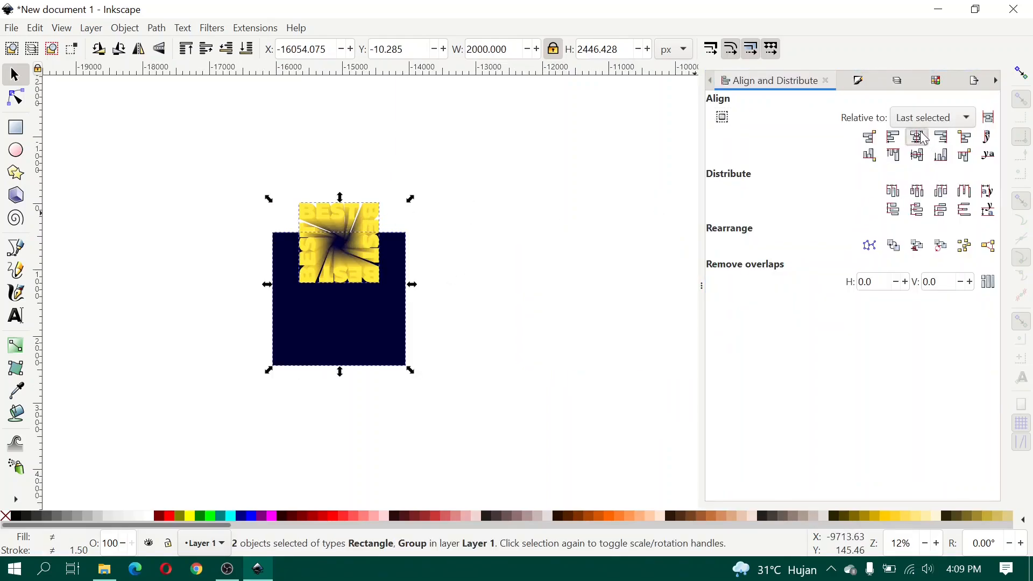
click(917, 155)
key(Escape)
- Select the navy square and unlock its width-to-height proportions
scroll(334, 288, up, 3)
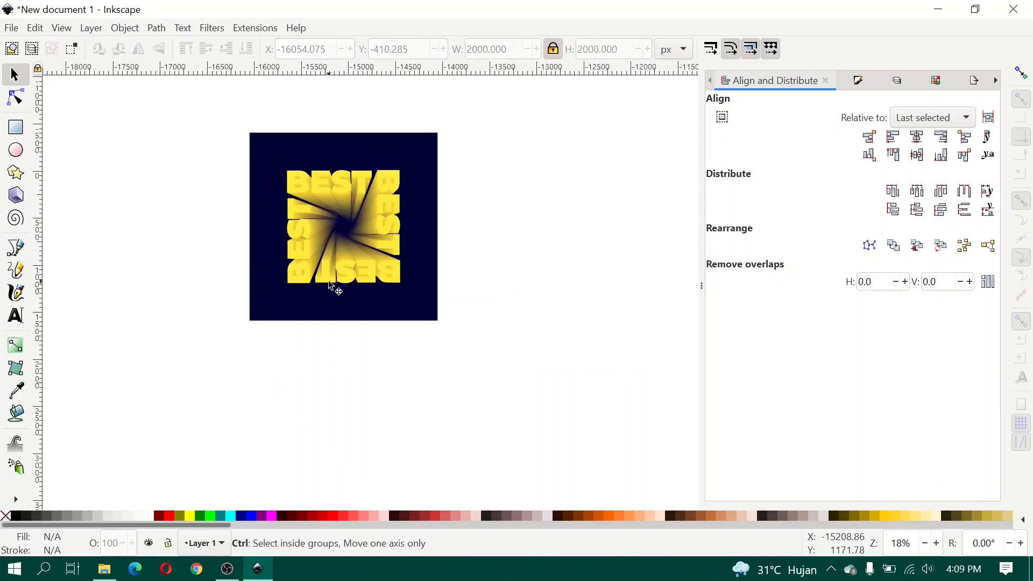
click(484, 350)
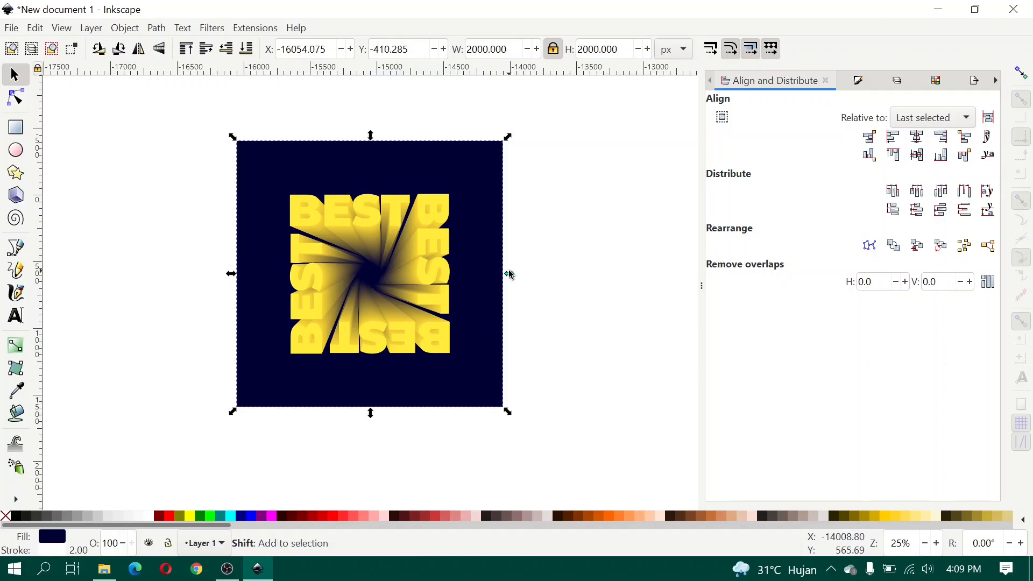
click(552, 49)
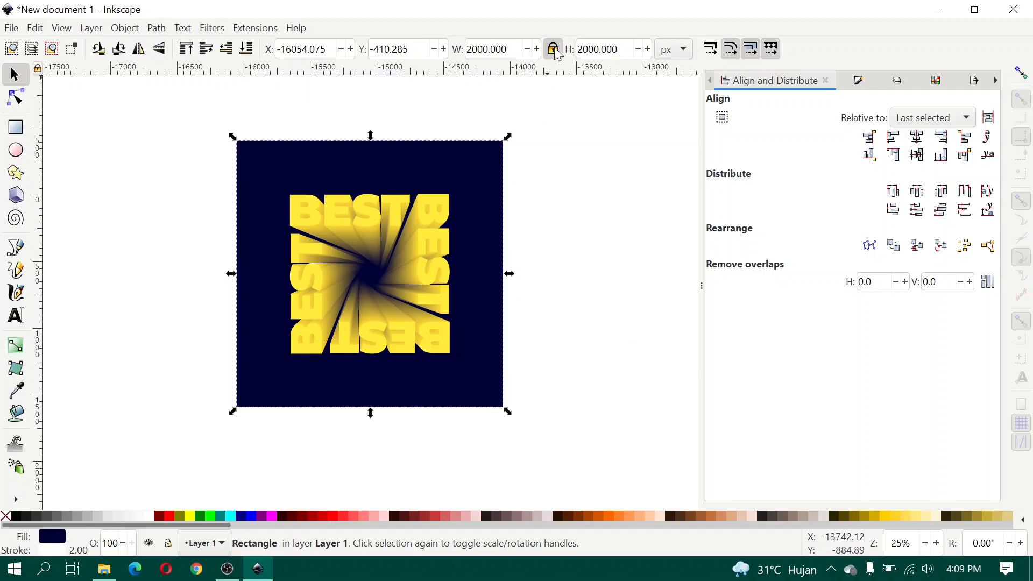
- Try a width of 3500 px for the navy square and undo it
triple_click(481, 50)
text(35)
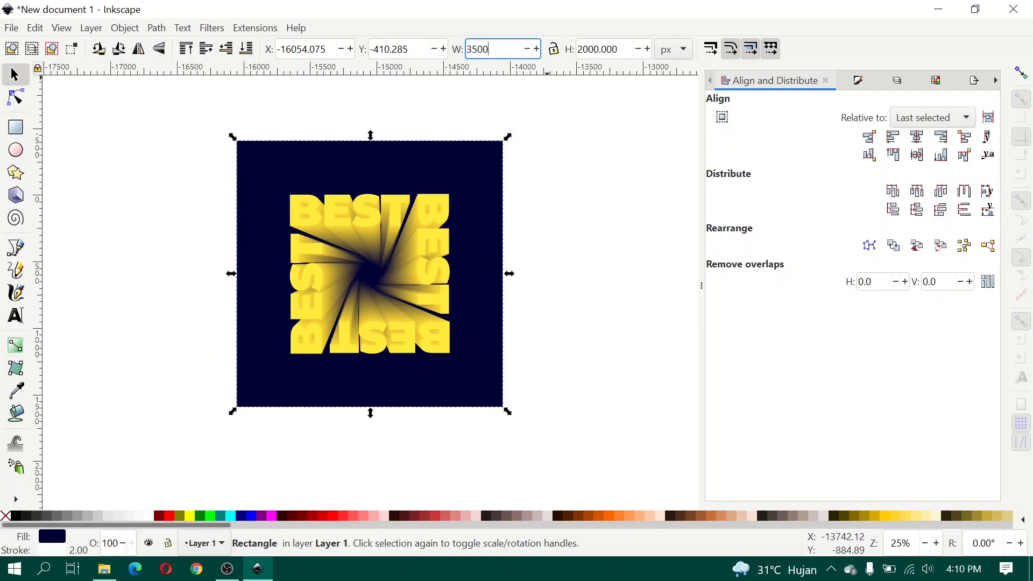
text(00)
key(Return)
key(ctrl+z)
- Set the navy square's width to 3000 px without changing its height
triple_click(488, 49)
text(3)
key(Return)
- Centre the navy rectangle horizontally on the BEST group and clear the selection
shift+click(433, 221)
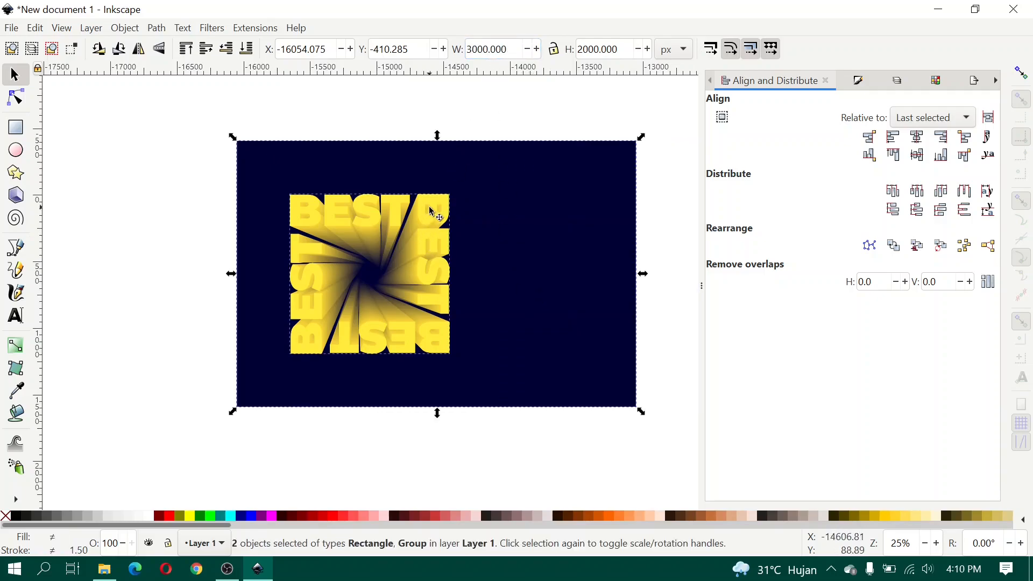
click(916, 138)
click(604, 270)
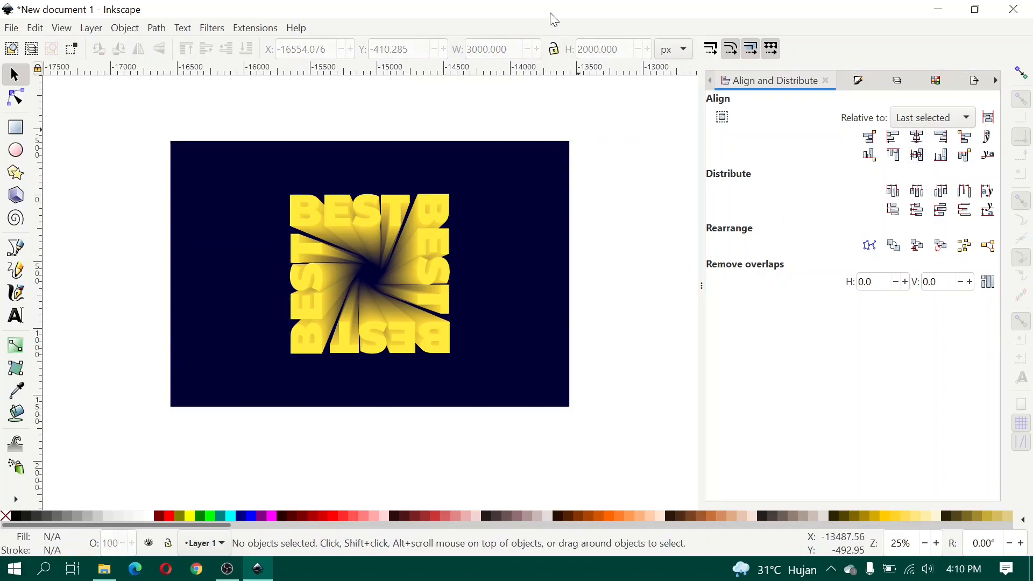
- Lock the navy rectangle's proportions and scale it to 4000 px wide
click(498, 154)
double_click(484, 52)
text(4)
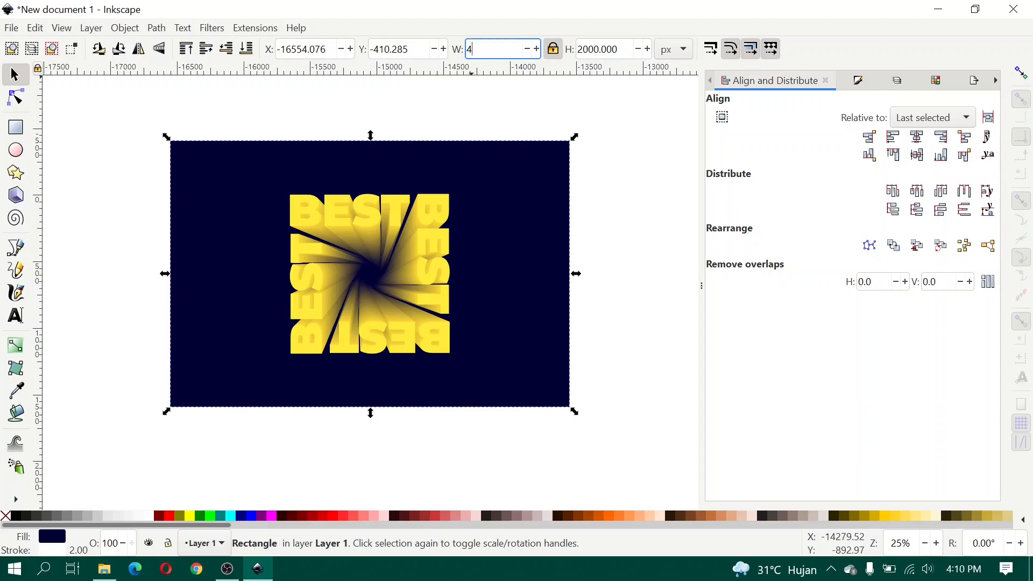
text(000)
key(Return)
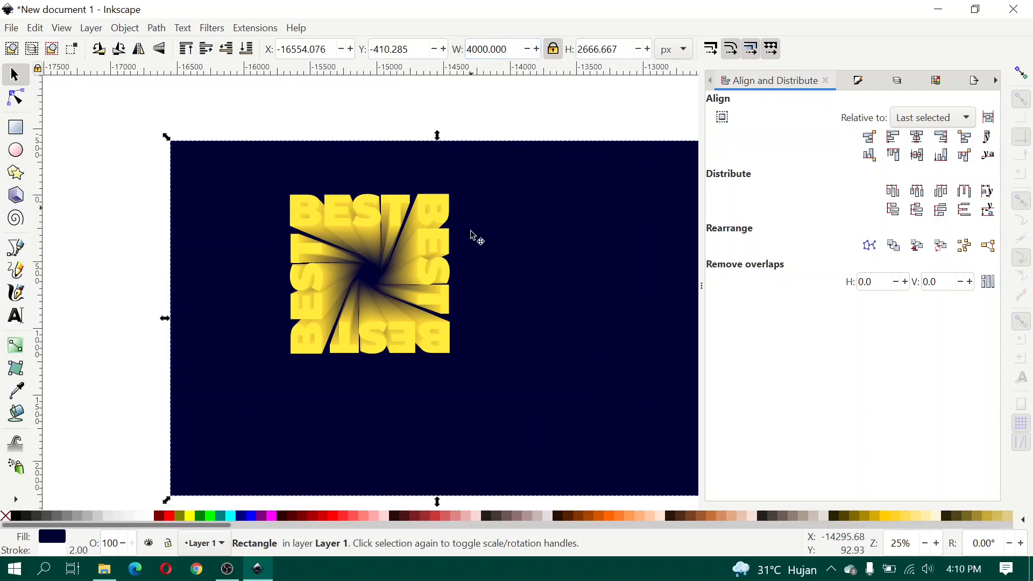
- Centre the enlarged navy rectangle on the BEST group both horizontally and vertically, and clear the selection
shift+click(433, 226)
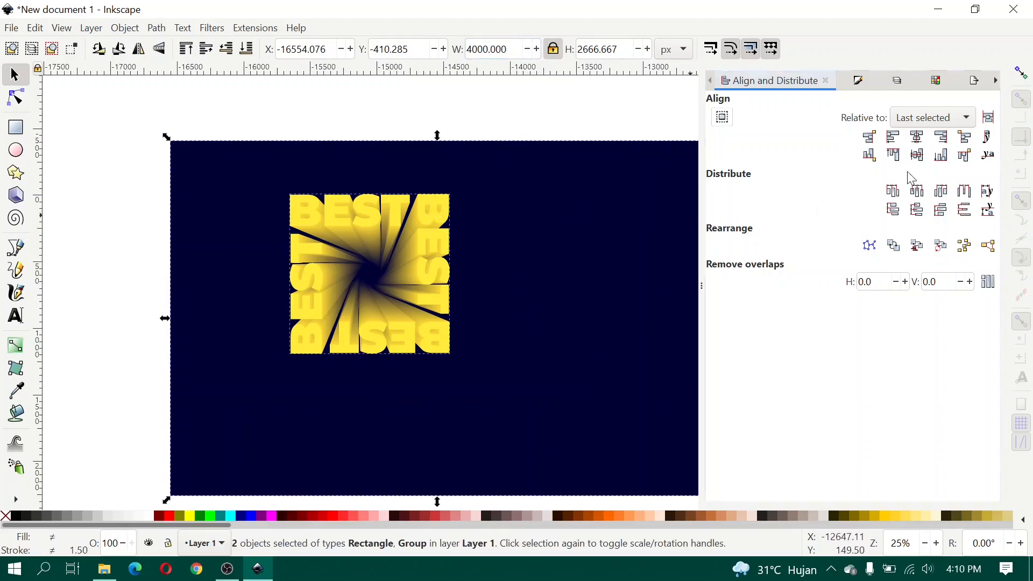
click(917, 136)
click(917, 155)
key(Escape)
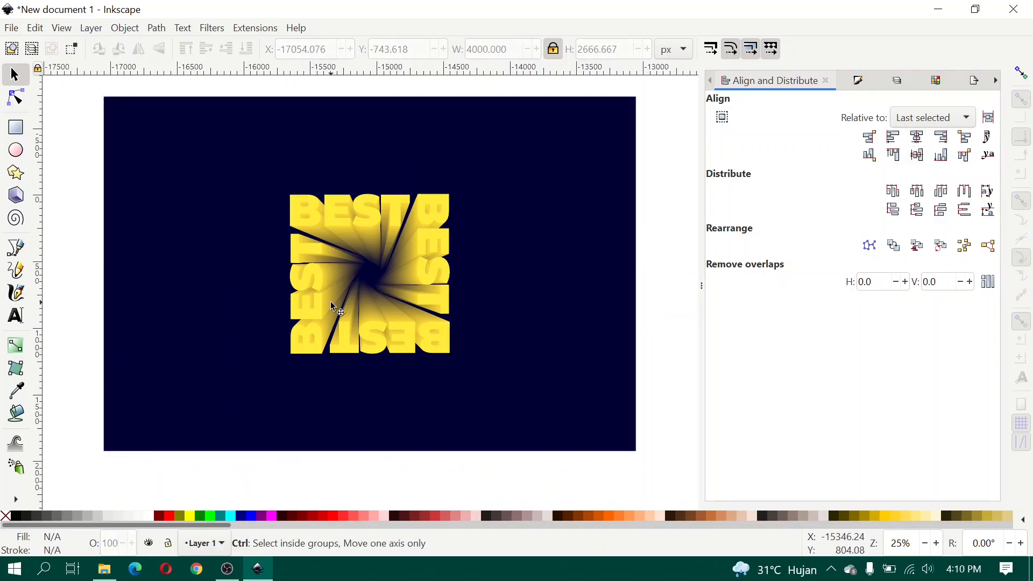
- Examine the finished BEST design up close and check the fill settings of the BEST group and the navy background
ctrl+scroll(330, 301, up, 2)
drag(403, 237, 371, 271)
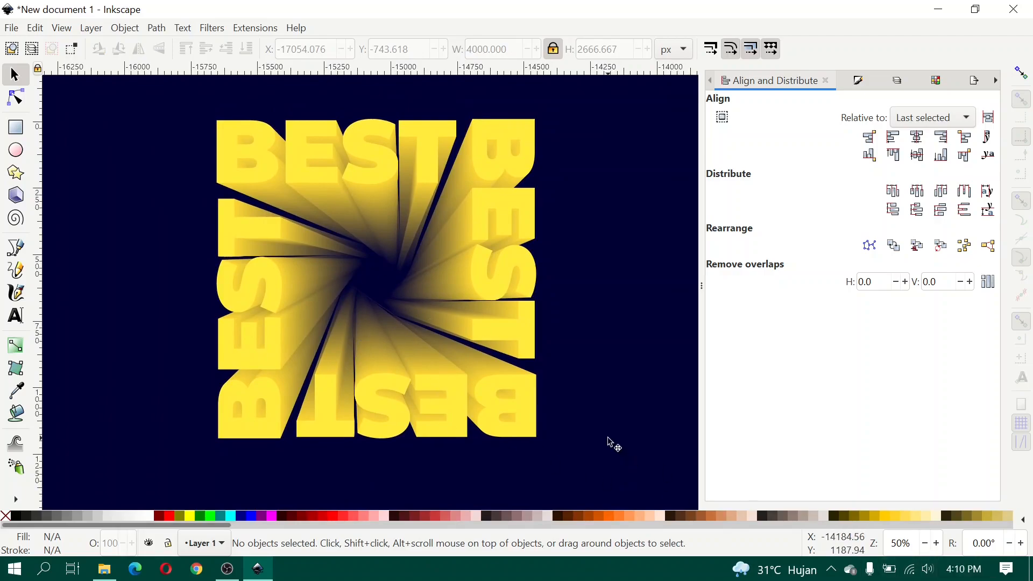
drag(607, 441, 608, 450)
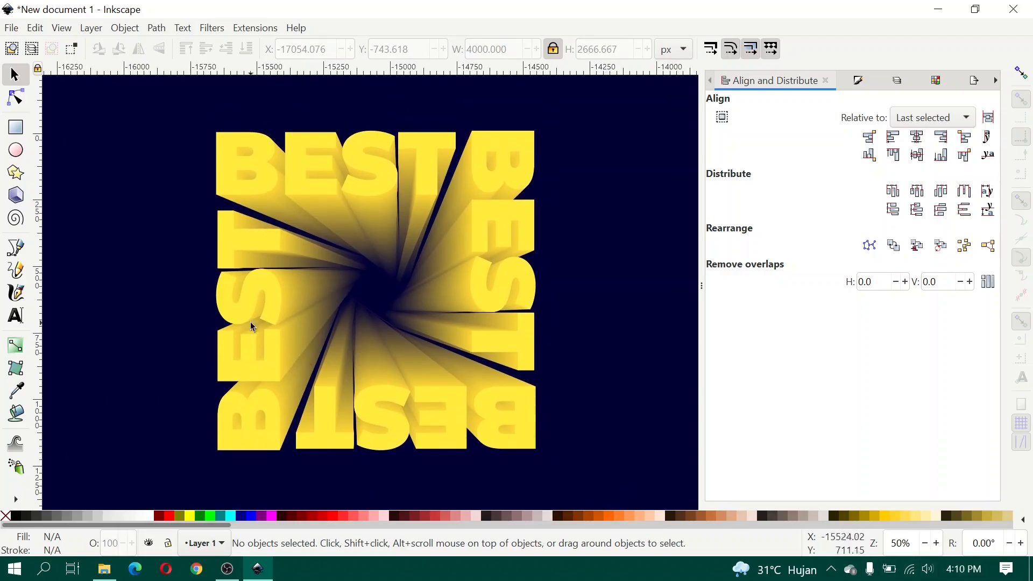
click(316, 146)
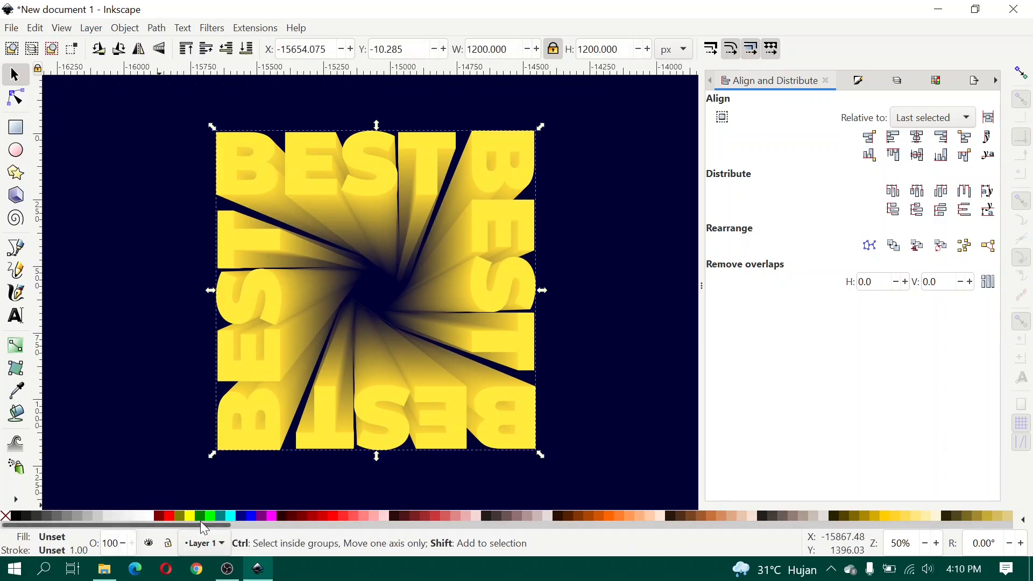
key(ctrl+shift+f)
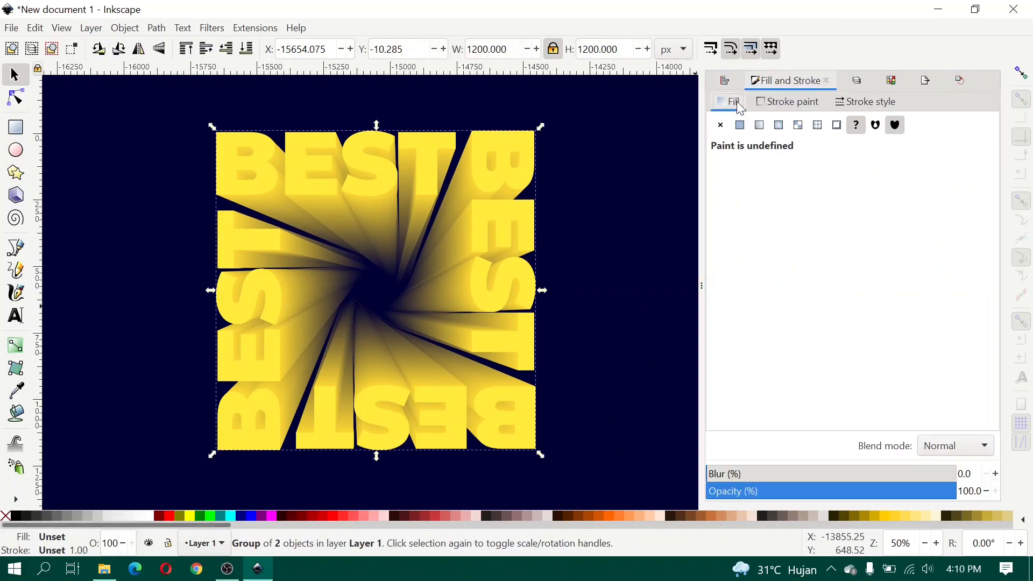
click(607, 229)
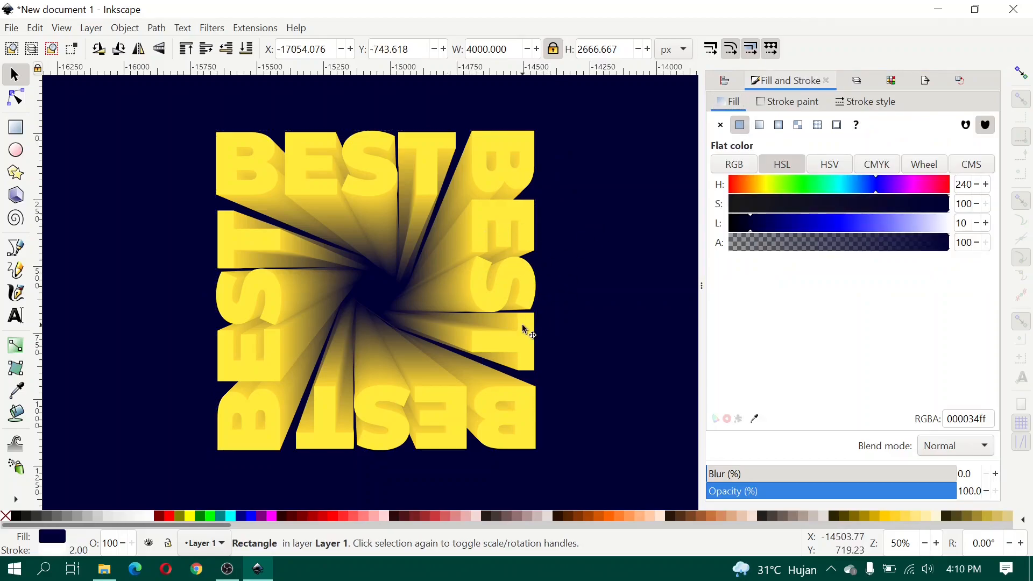
click(939, 12)
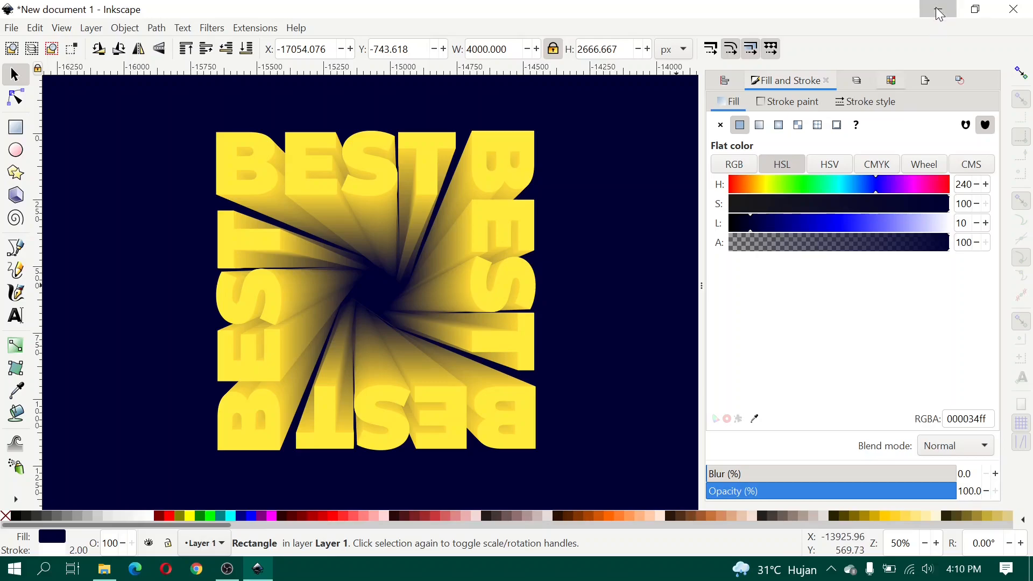